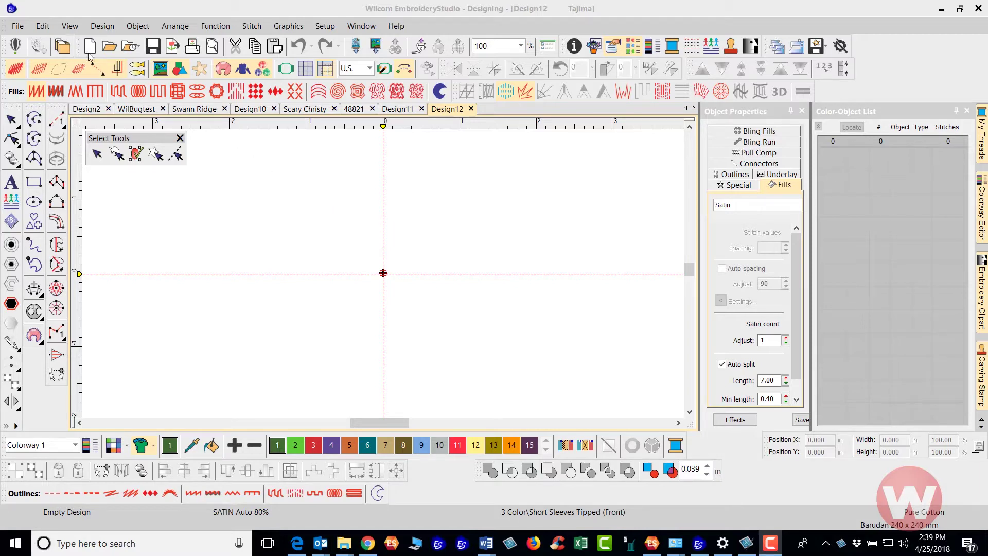
# Step: Import the Green Growth.bmp graphic from the Bitmap folder into the empty design
pyautogui.click(19, 29)
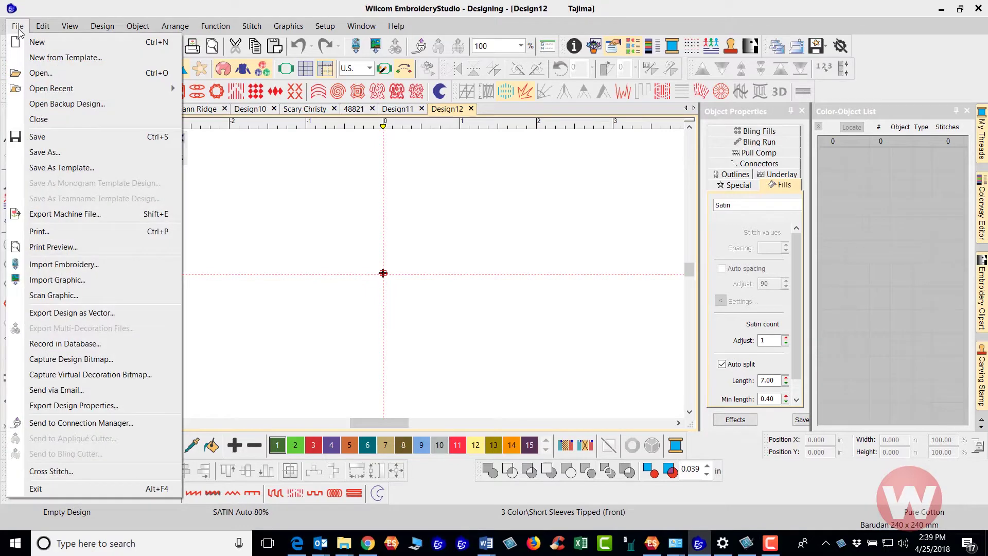
pyautogui.click(58, 280)
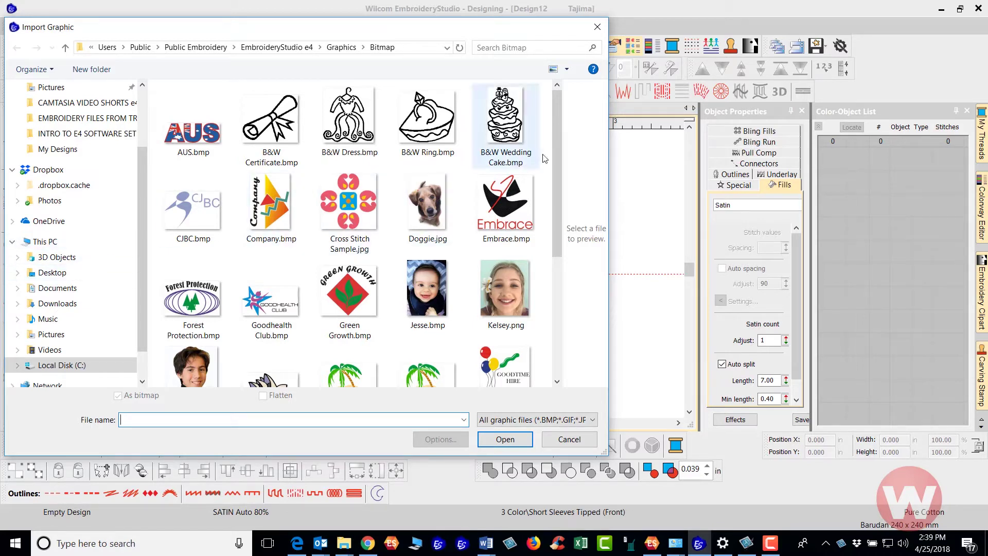
pyautogui.moveTo(554, 147); pyautogui.dragTo(553, 196)
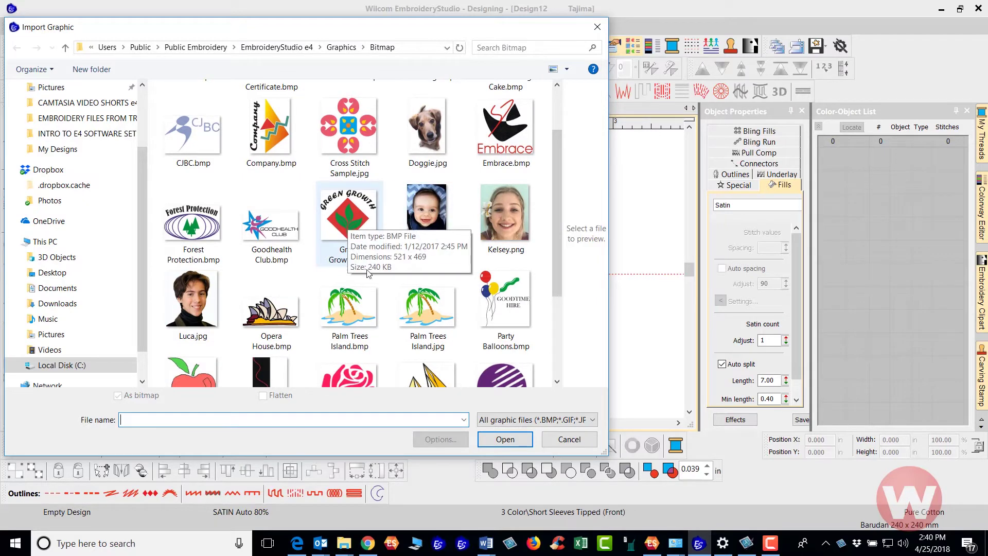
pyautogui.doubleClick(347, 221)
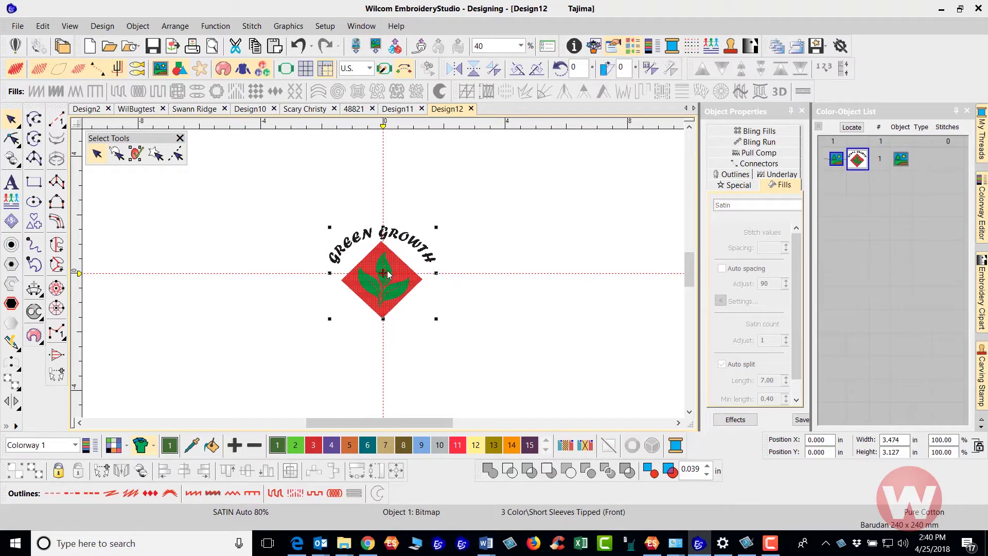
# Step: Examine the imported bitmap's pixels and edges up close, especially the letter N in GREEN, and return to the whole design
pyautogui.scroll(5, 386, 270)
pyautogui.scroll(1, 387, 278)
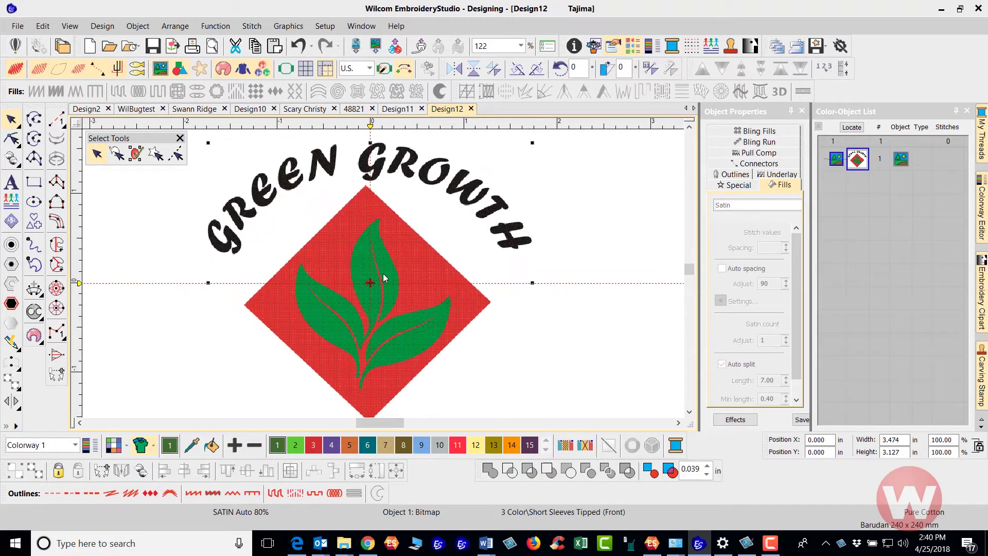
pyautogui.scroll(-1, 383, 278)
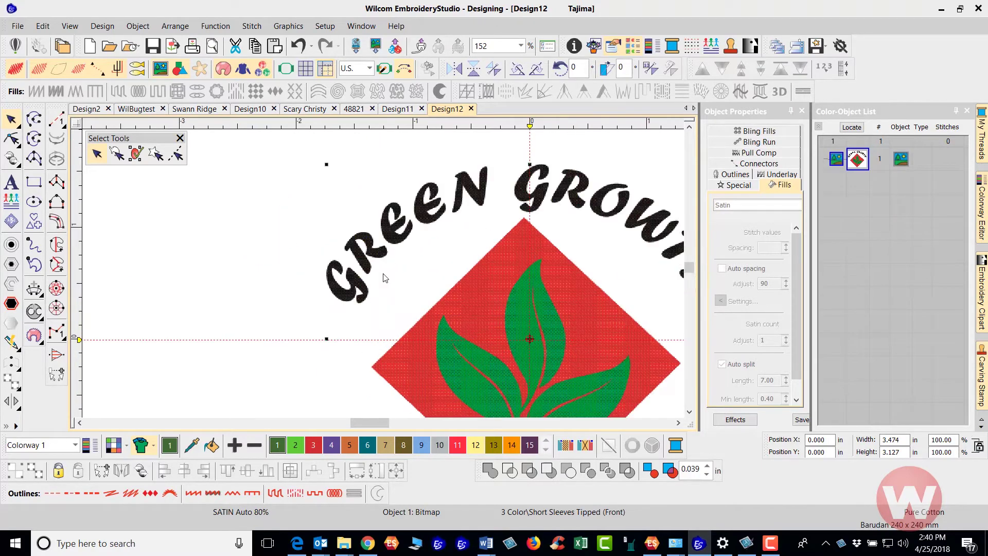
pyautogui.scroll(2, 384, 278)
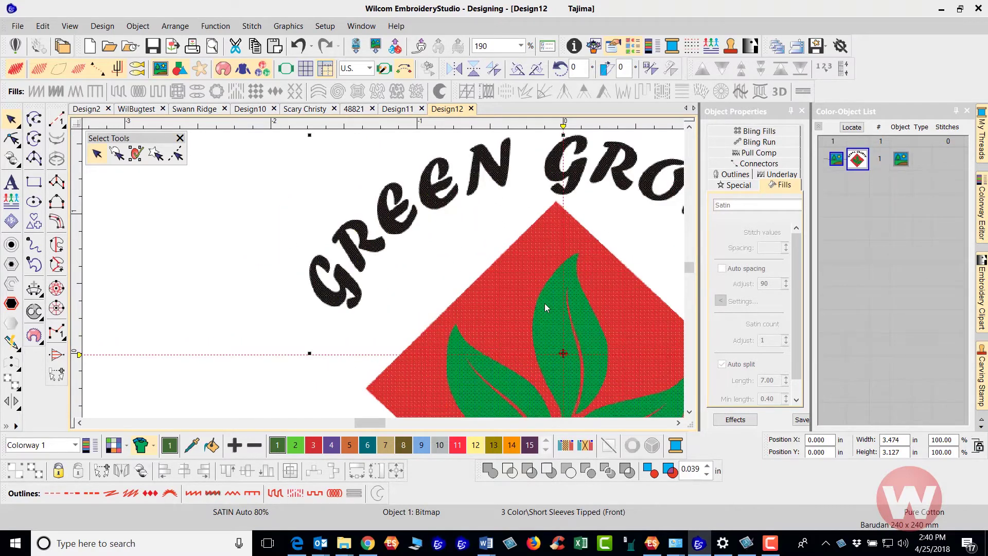
pyautogui.scroll(1, 545, 304)
pyautogui.scroll(-3, 381, 268)
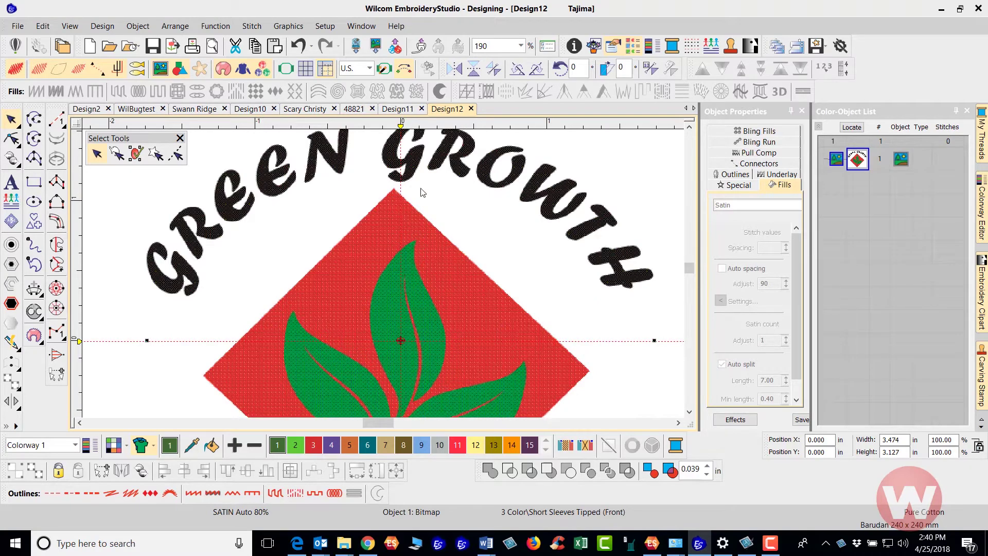
pyautogui.scroll(2, 380, 275)
pyautogui.scroll(4, 380, 276)
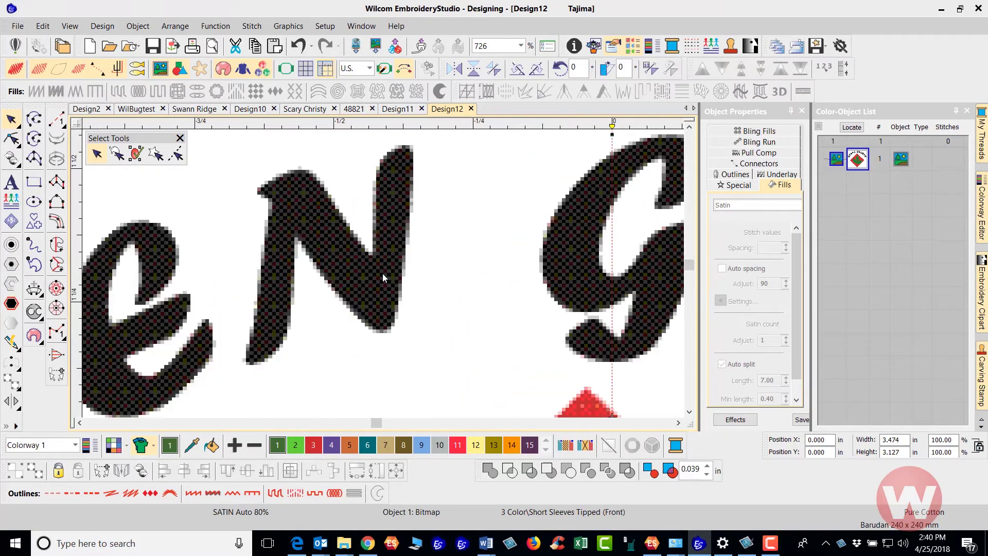
pyautogui.scroll(1, 382, 273)
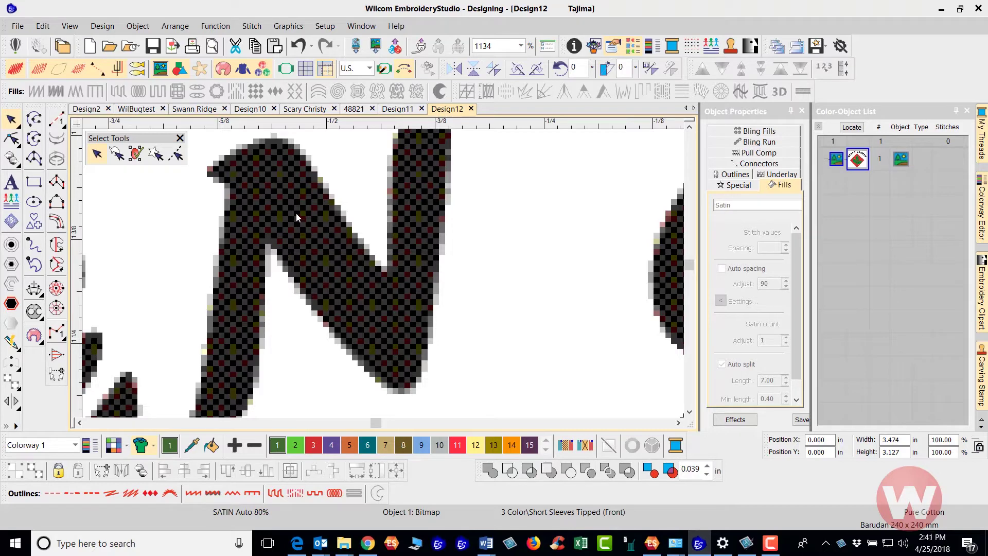
pyautogui.scroll(2, 383, 273)
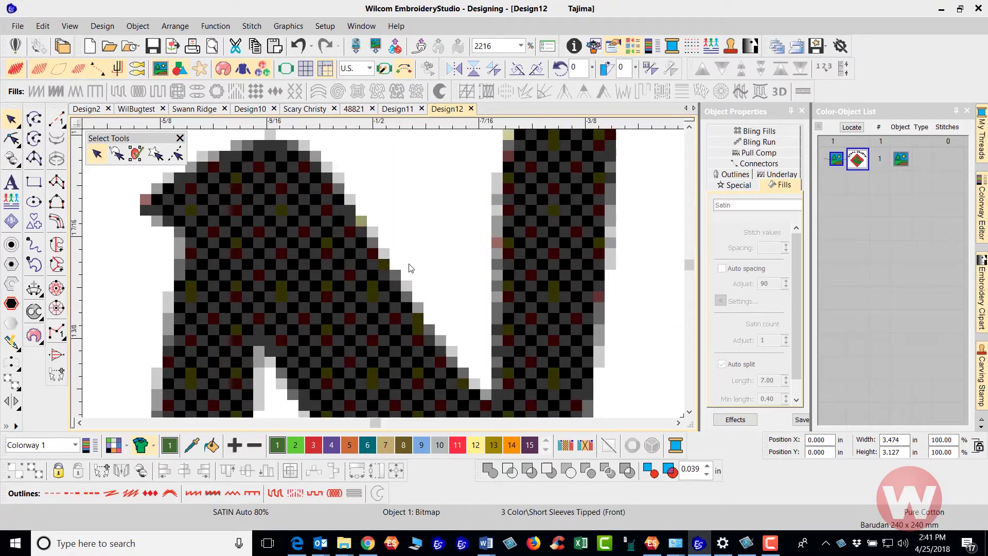
pyautogui.press('0')
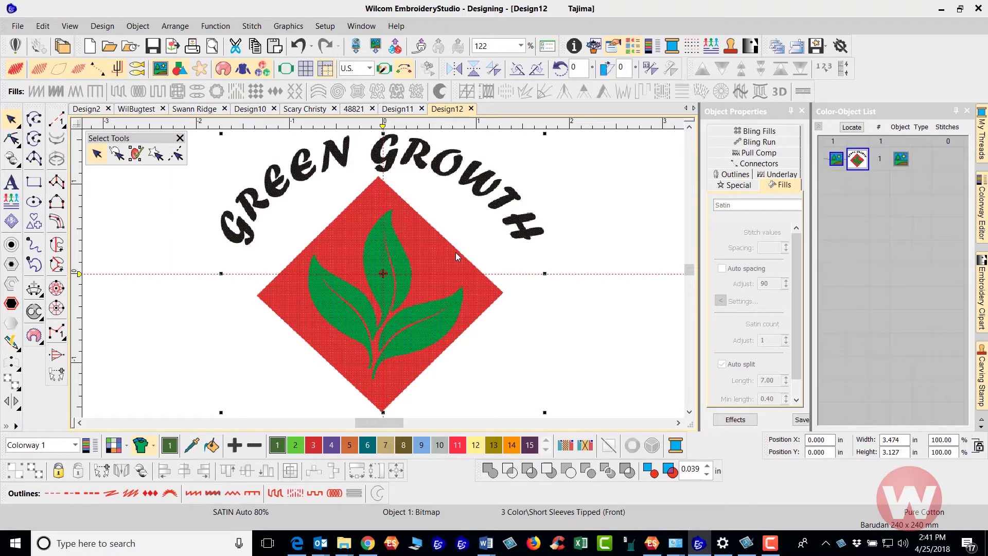
# Step: Delete the imported bitmap and open the recent design GREEN GROWTH_TEST
pyautogui.press('Delete')
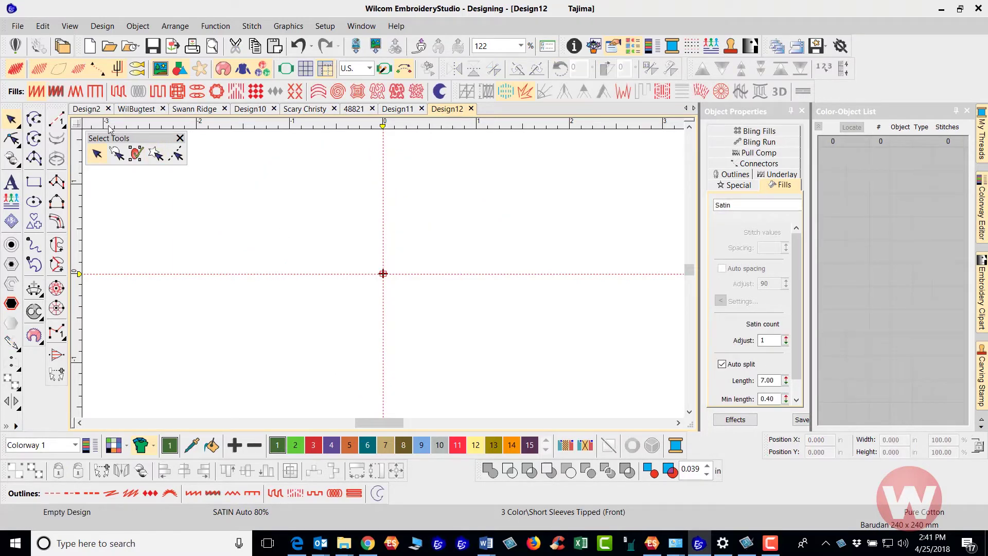
pyautogui.click(17, 26)
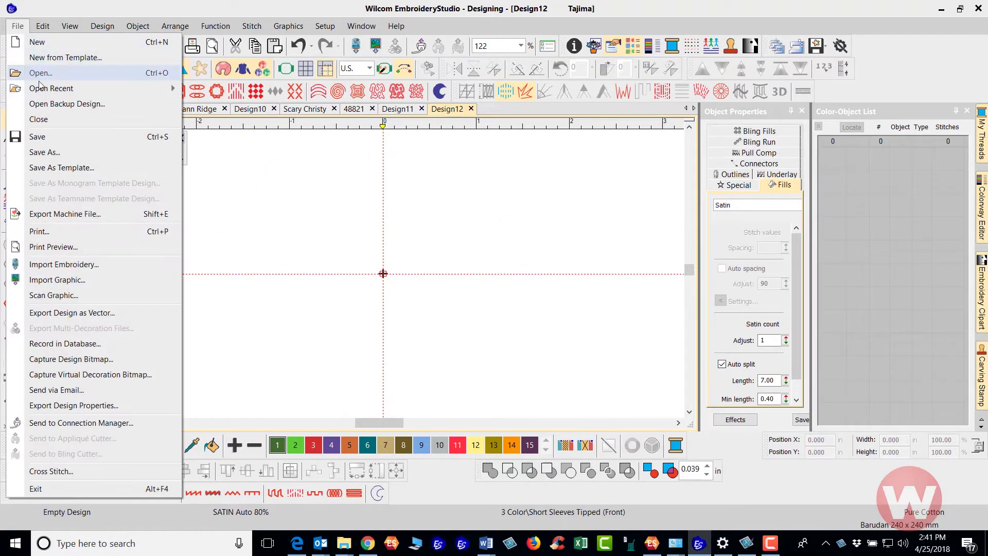
pyautogui.moveTo(93, 90)
pyautogui.click(211, 113)
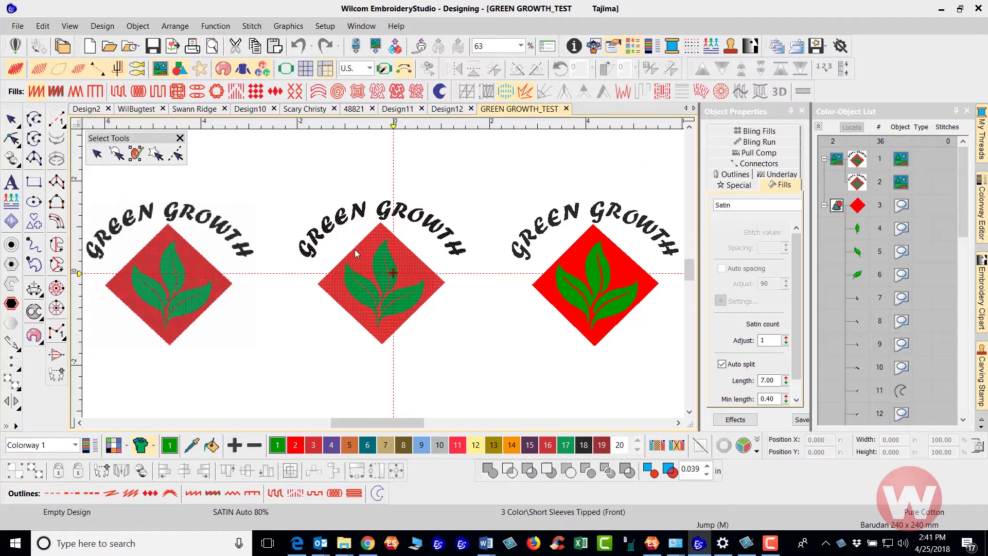
# Step: Examine the color dithering and edge pixels of the diamond and leaves in the leftmost Green Growth bitmap
pyautogui.click(541, 274)
pyautogui.click(432, 340)
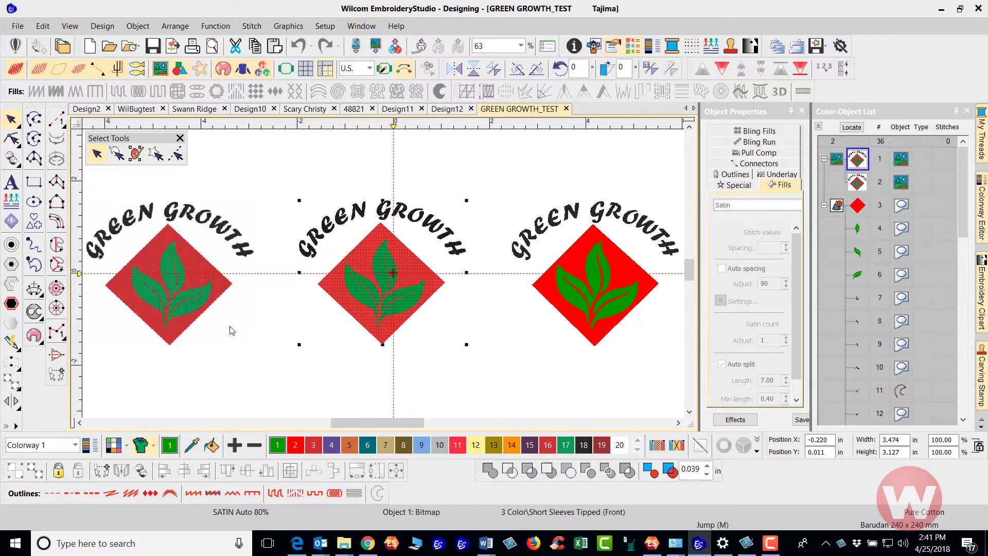
pyautogui.click(195, 277)
pyautogui.scroll(1, 195, 277)
pyautogui.scroll(4, 386, 270)
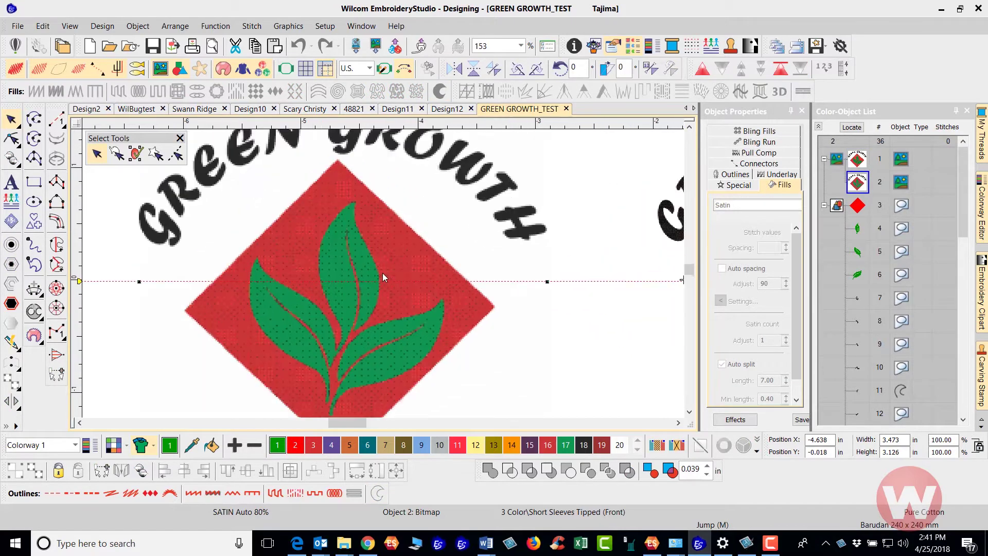
pyautogui.scroll(1, 388, 261)
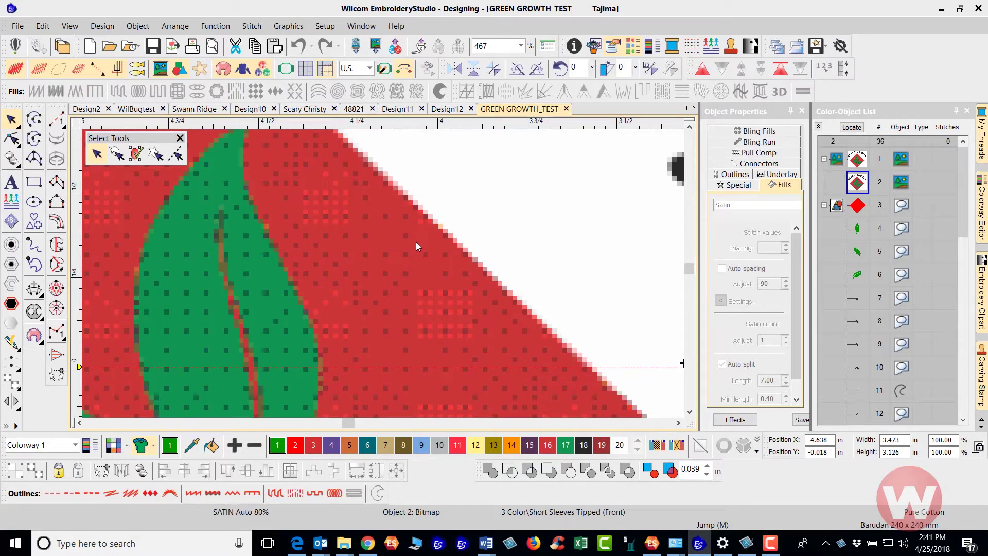
pyautogui.scroll(-3, 383, 273)
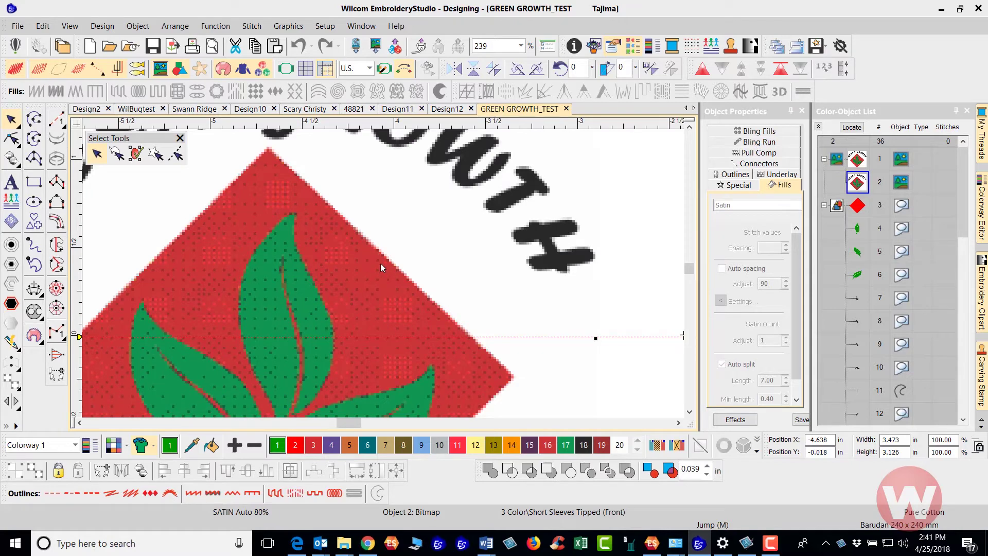
pyautogui.scroll(-4, 409, 276)
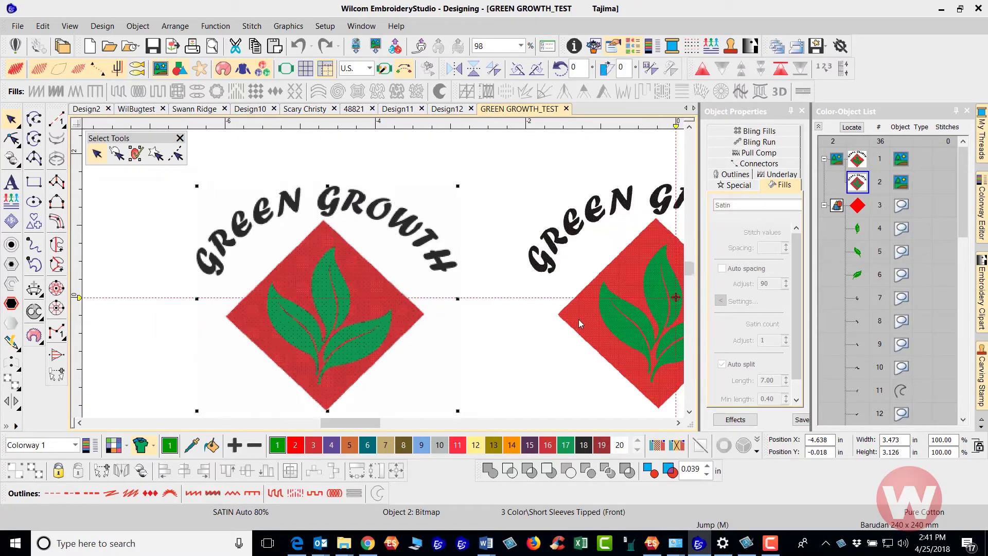
# Step: Compare the middle bitmap's diamond, leaf and lettering edges with those of the leftmost bitmap
pyautogui.scroll(4, 384, 277)
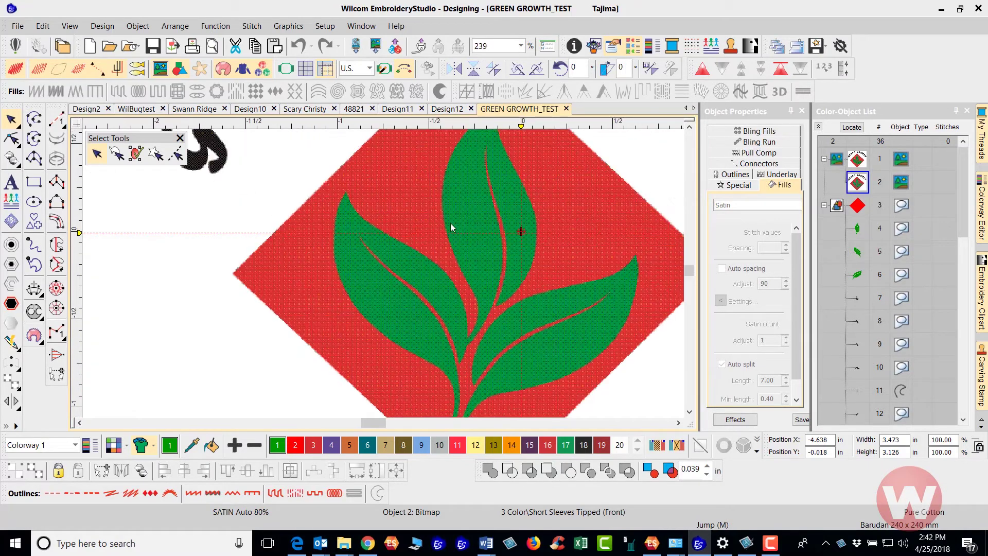
pyautogui.scroll(-4, 369, 275)
pyautogui.scroll(3, 188, 288)
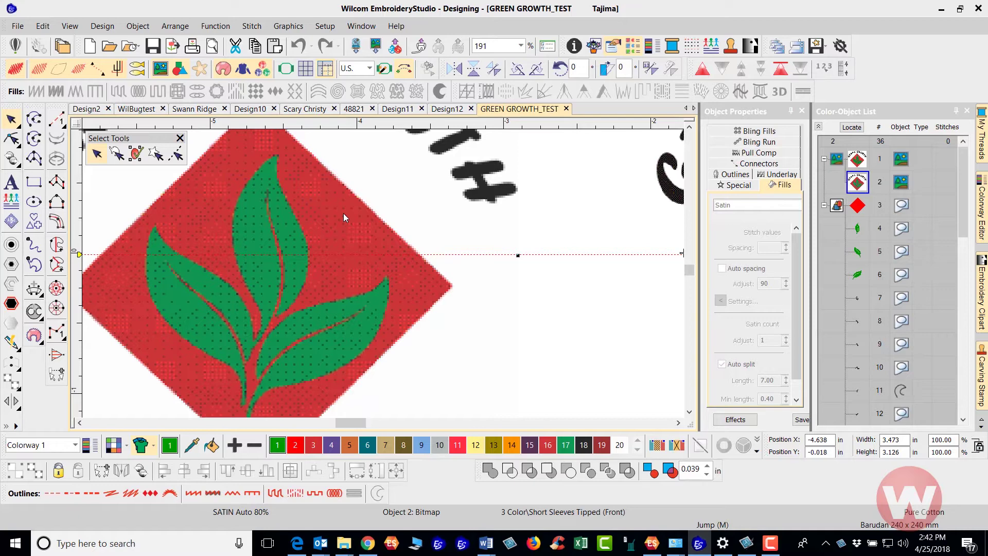
pyautogui.scroll(-3, 383, 273)
pyautogui.scroll(4, 387, 268)
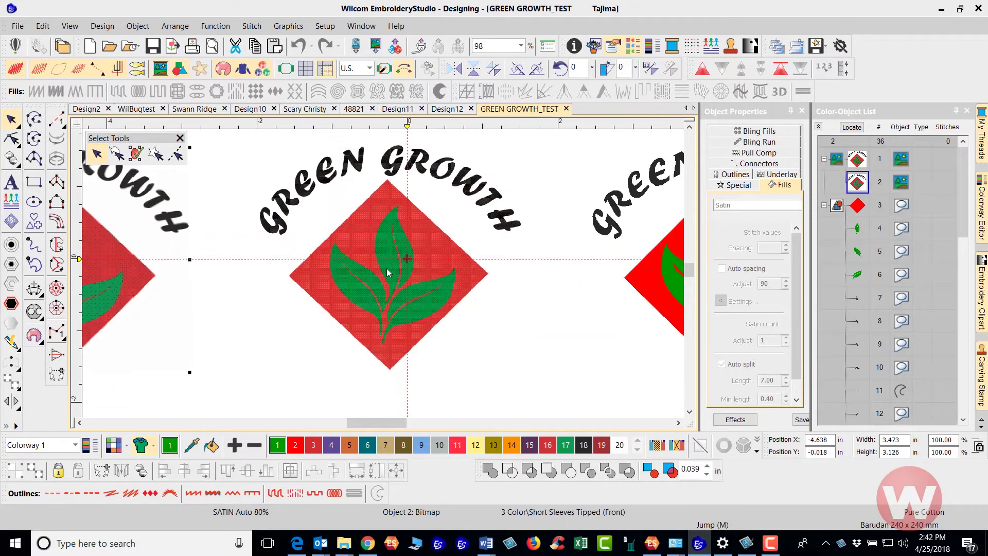
pyautogui.scroll(1, 304, 256)
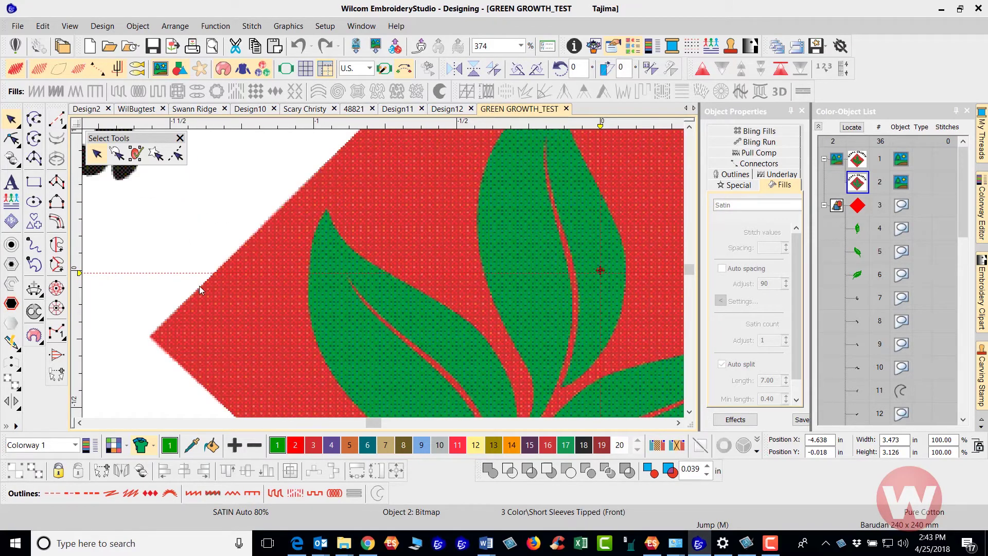
pyautogui.scroll(3, 413, 239)
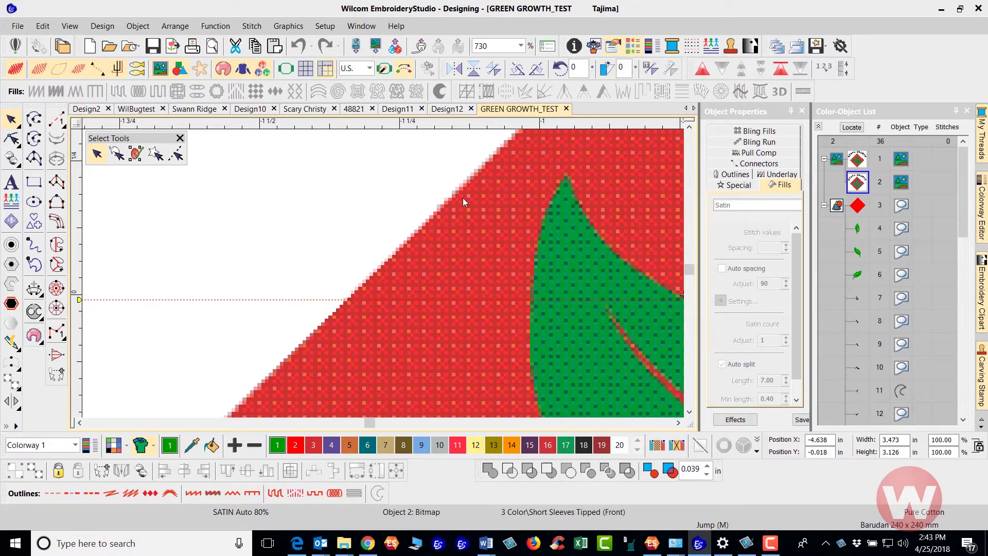
pyautogui.scroll(-2, 381, 273)
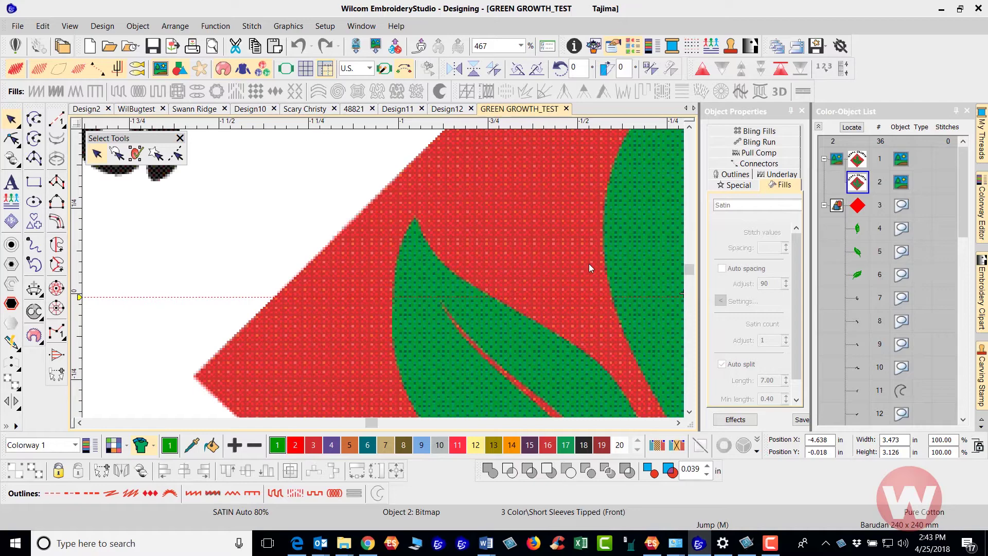
pyautogui.scroll(-6, 382, 273)
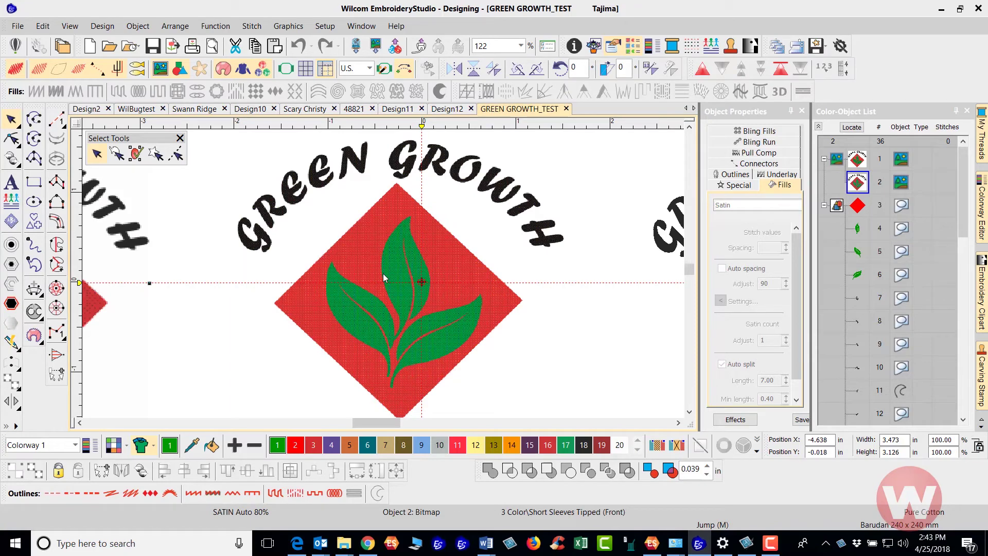
pyautogui.click(382, 243)
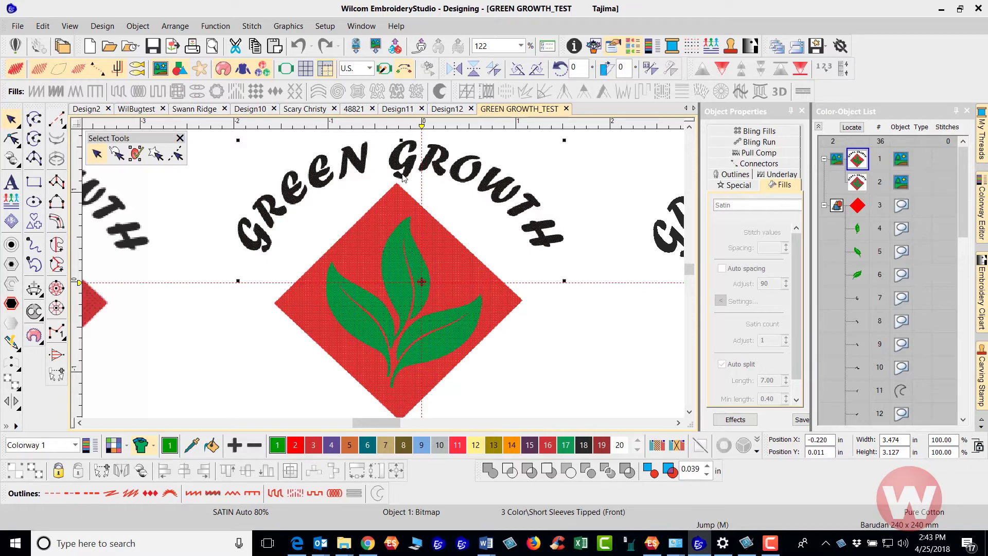
pyautogui.scroll(2, 403, 178)
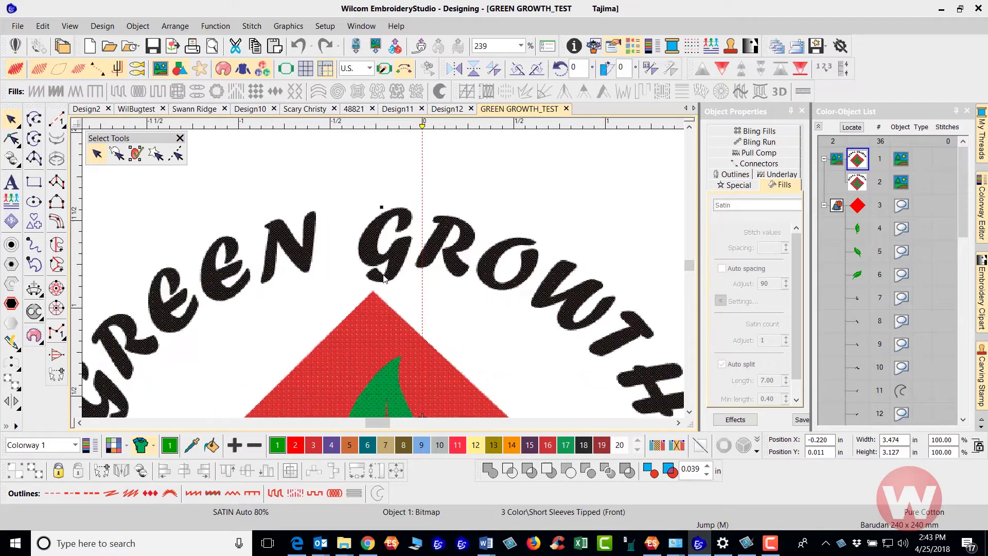
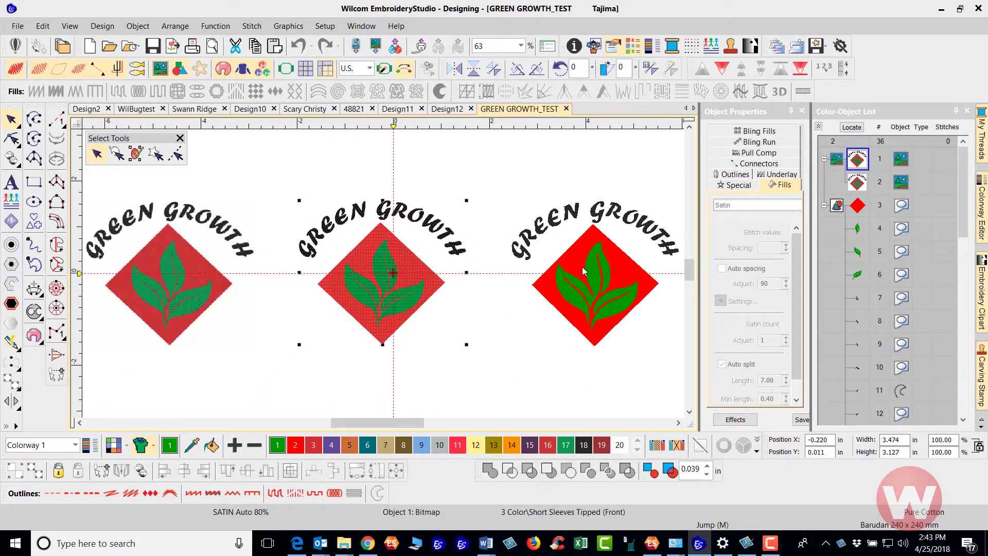
# Step: Examine the outlines and solid fills of the rightmost vector version of the Green Growth logo
pyautogui.scroll(3, 614, 269)
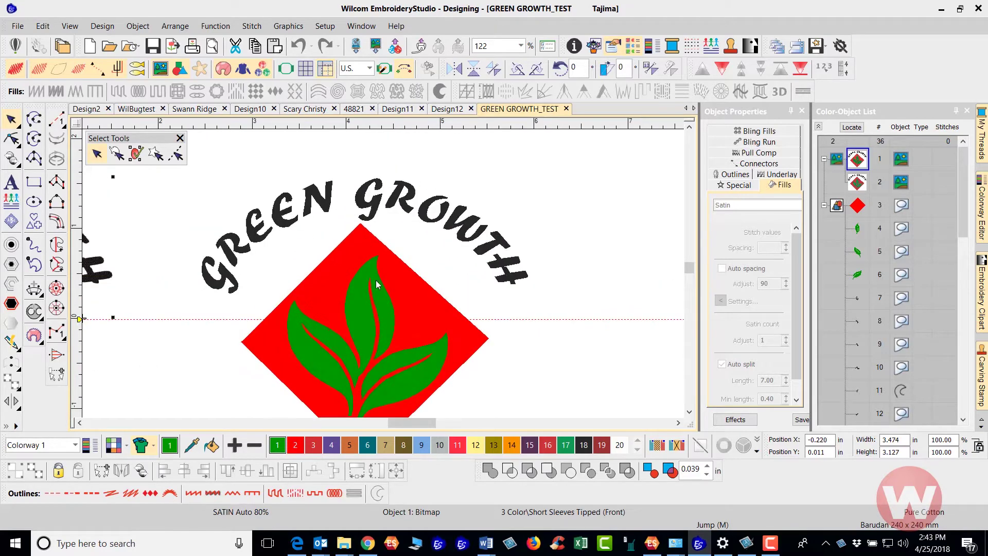
pyautogui.scroll(2, 361, 329)
pyautogui.scroll(-2, 393, 225)
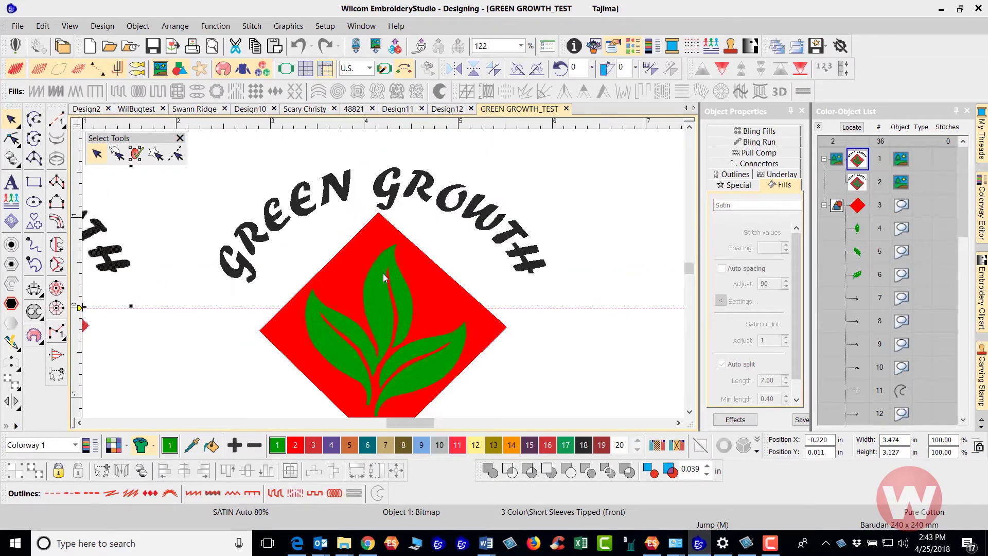
pyautogui.scroll(2, 375, 293)
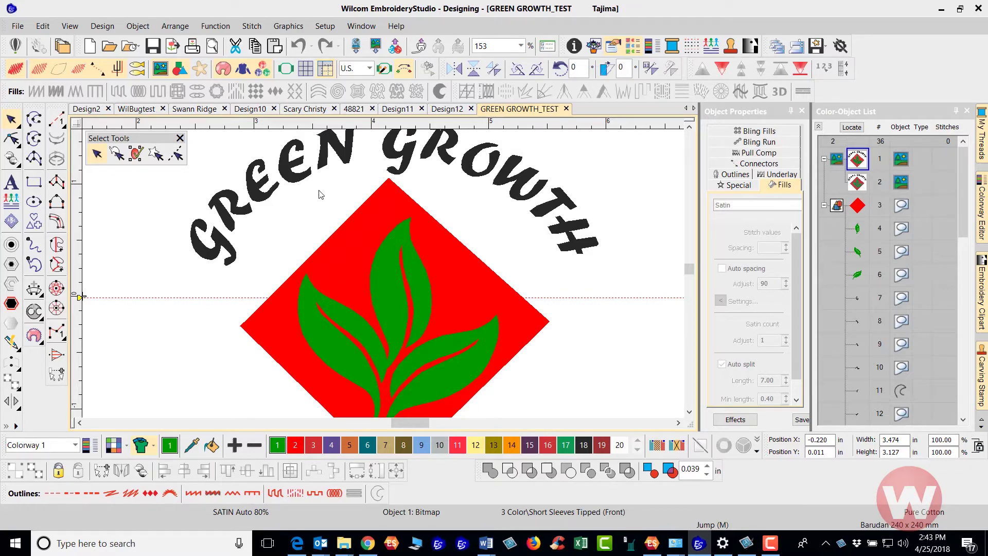
# Step: Return to the whole design and inspect the lettering of the leftmost Green Growth bitmap
pyautogui.press('0')
pyautogui.scroll(1, 282, 265)
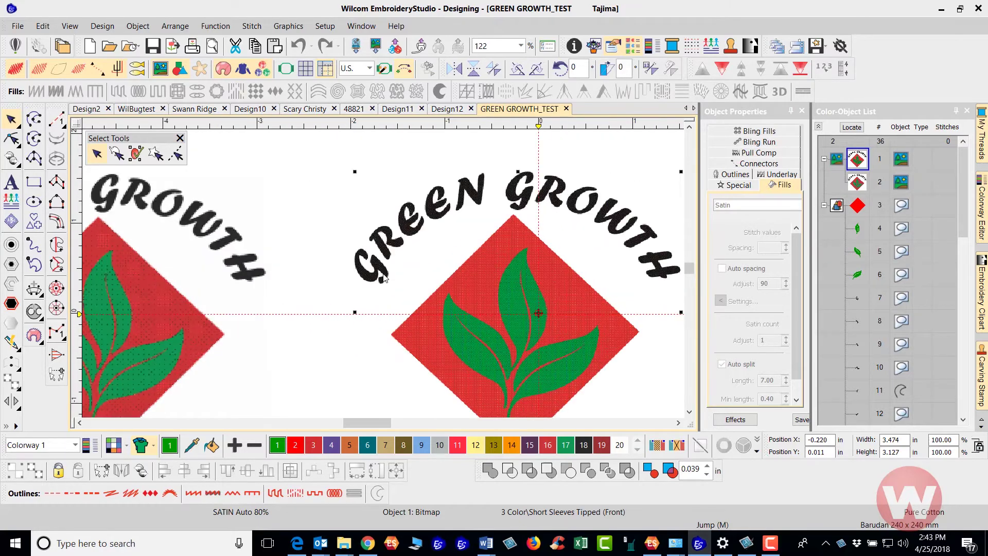
pyautogui.scroll(2, 381, 278)
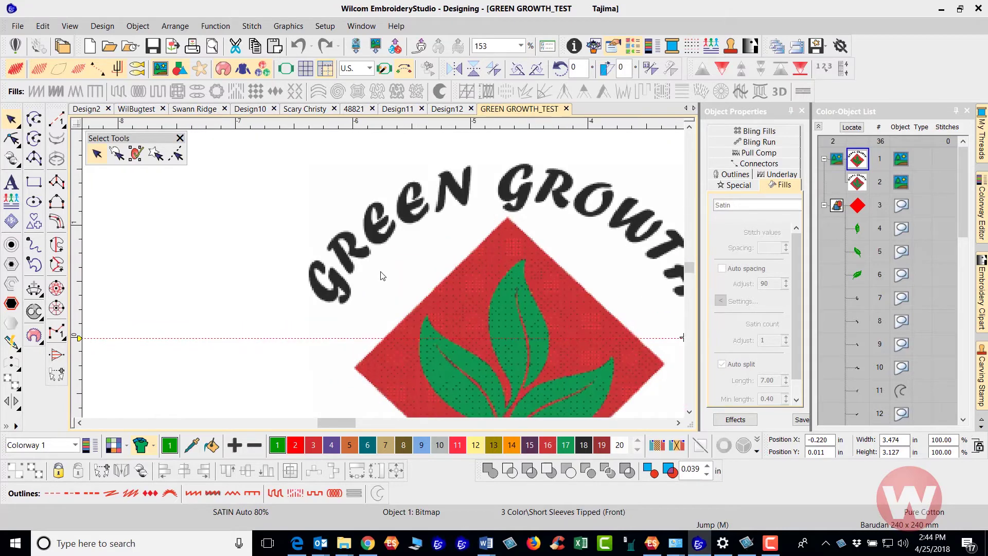
# Step: Compare the lettering edges of the leftmost bitmap with the lettering of the rightmost vector Green Growth logo
pyautogui.scroll(2, 382, 273)
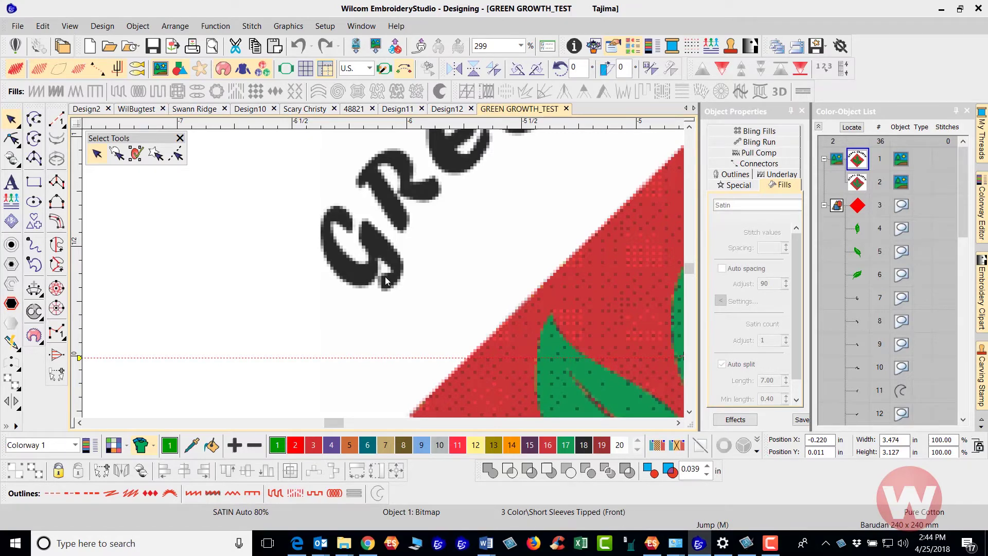
pyautogui.press('0')
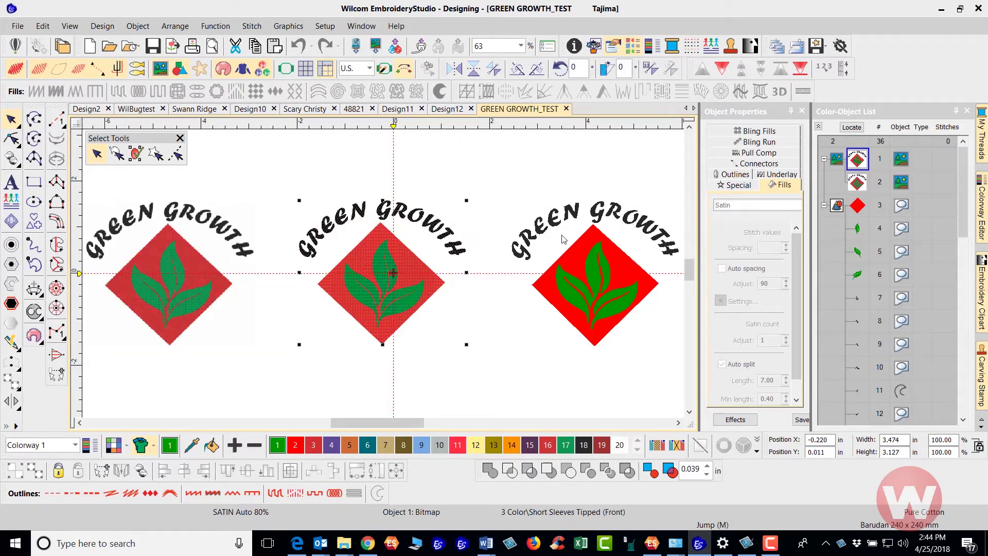
pyautogui.scroll(1, 422, 287)
pyautogui.scroll(1, 421, 287)
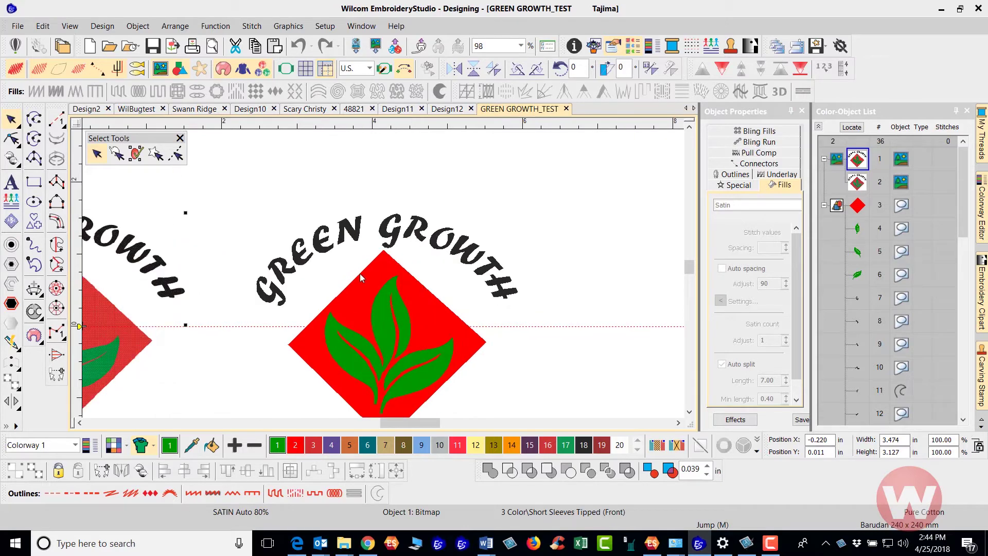
pyautogui.scroll(1, 364, 275)
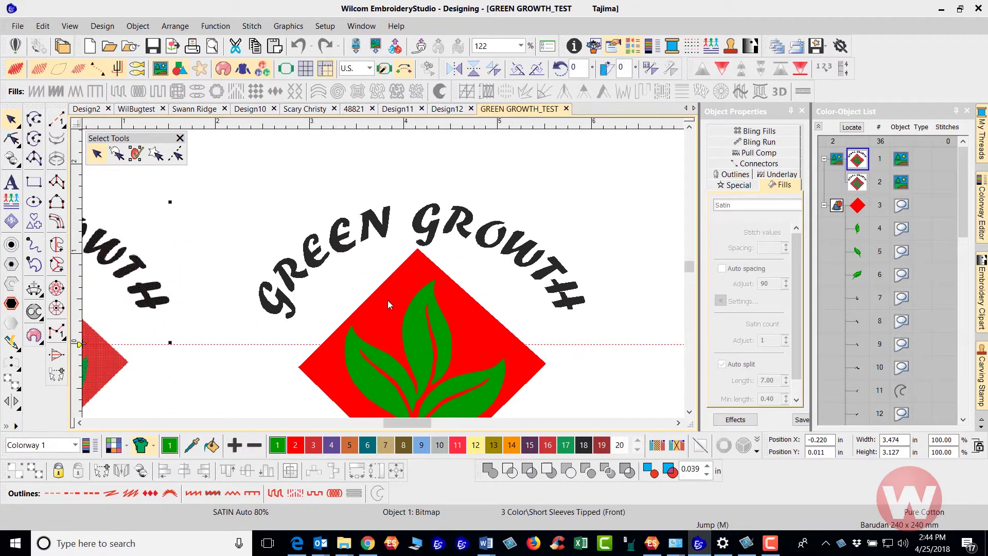
pyautogui.scroll(1, 387, 300)
pyautogui.scroll(2, 296, 215)
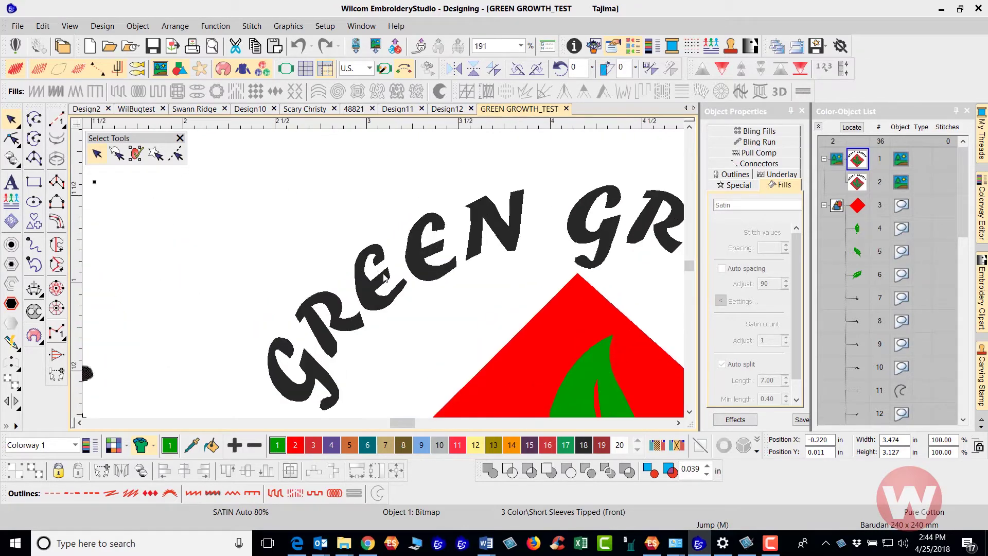
pyautogui.scroll(-1, 433, 310)
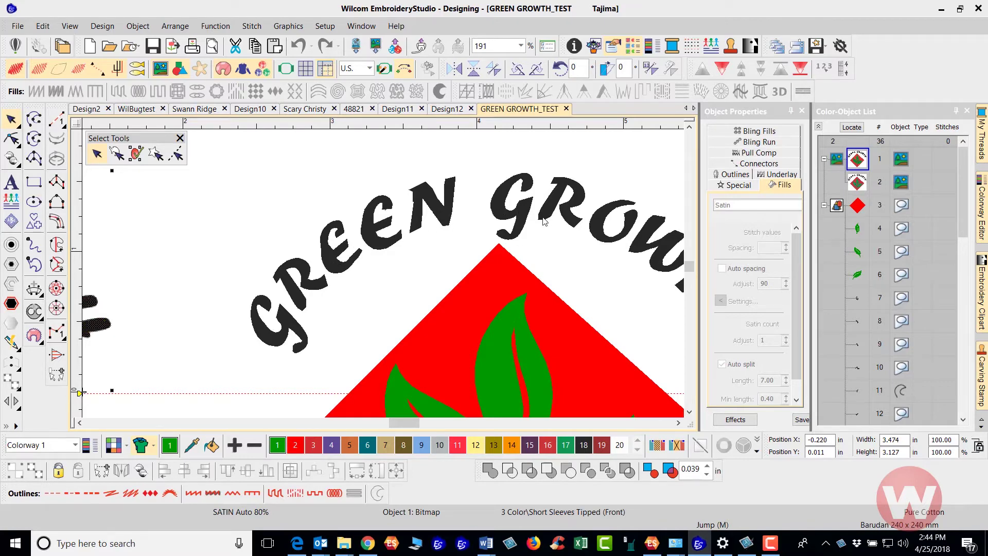
pyautogui.scroll(-2, 381, 344)
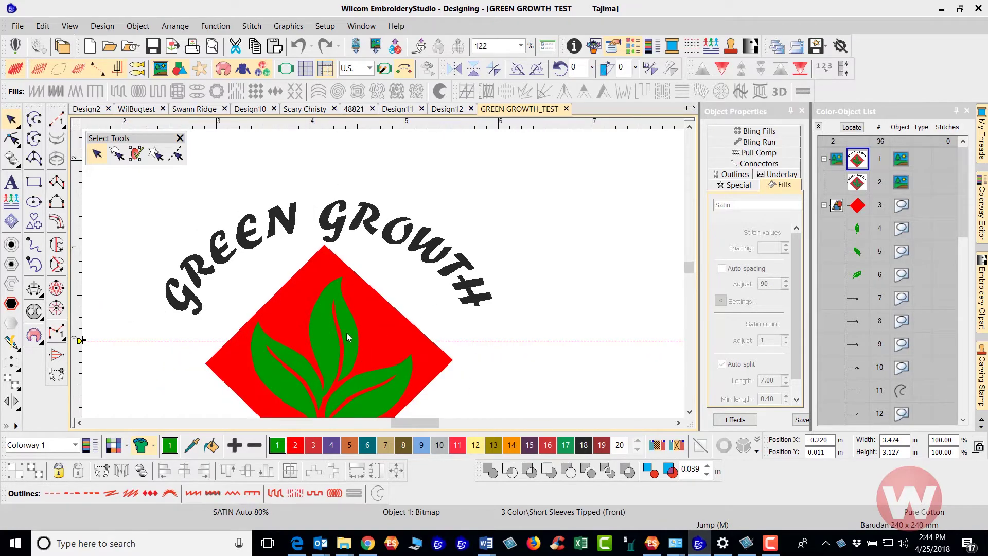
# Step: Inspect the leaves and diamond of the rightmost vector logo, selecting the red diamond briefly and clearing the selection
pyautogui.scroll(1, 328, 347)
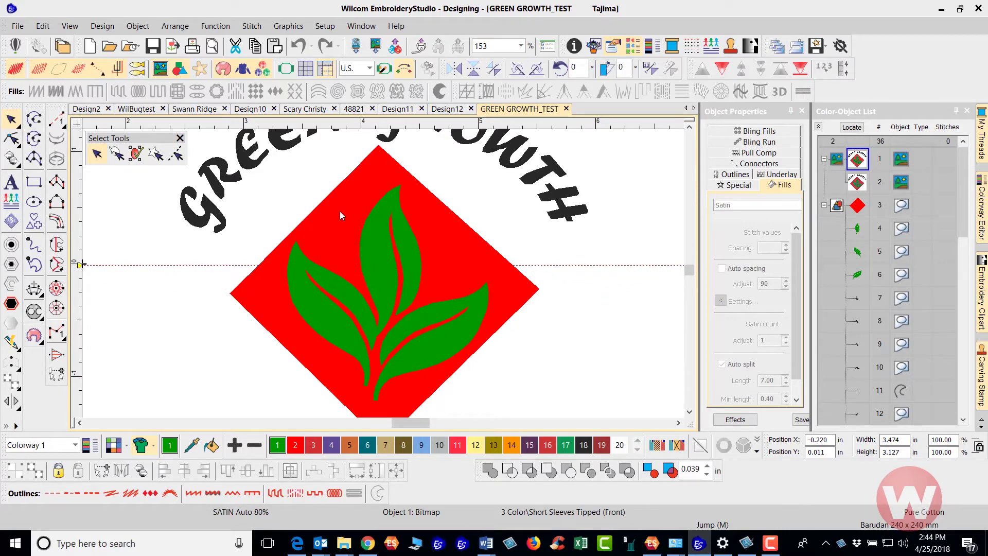
pyautogui.scroll(-1, 326, 215)
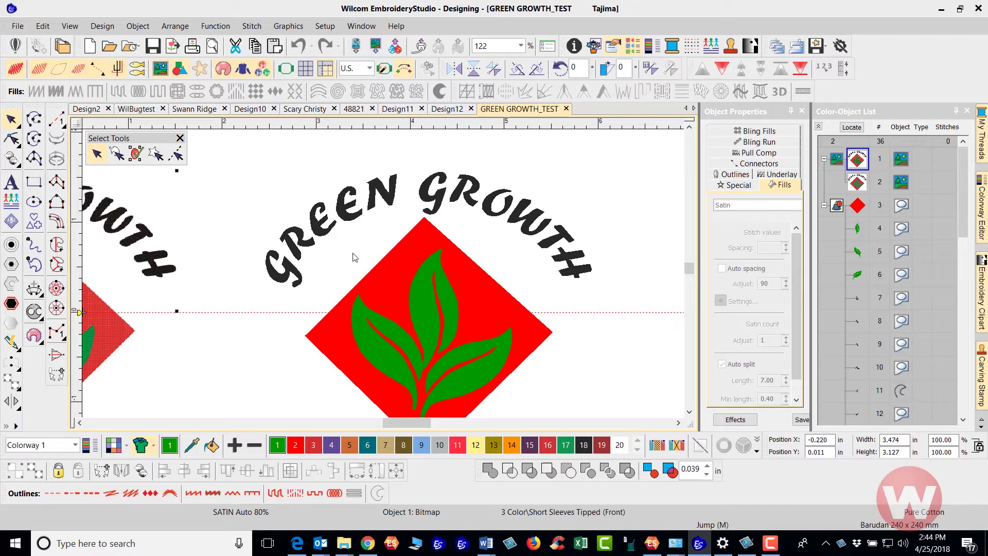
pyautogui.click(410, 251)
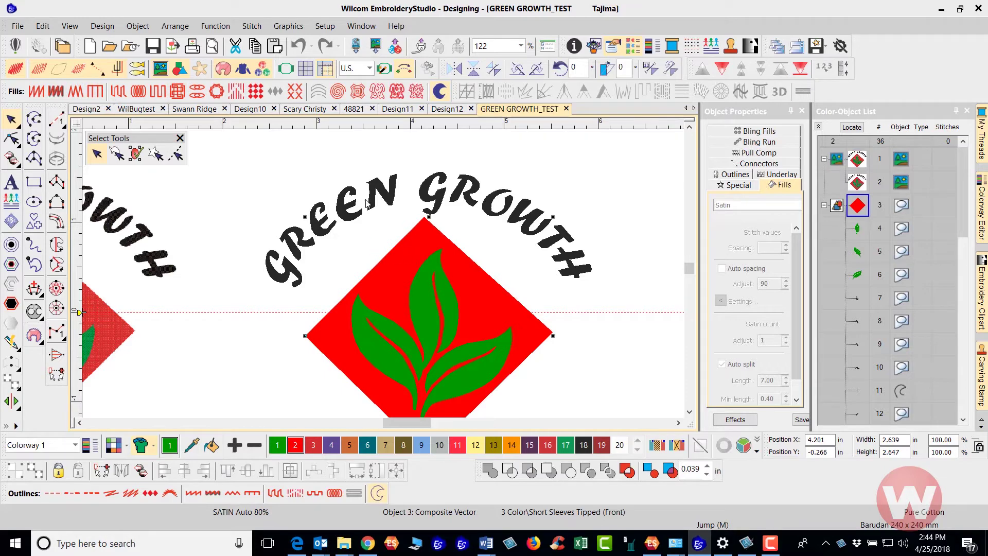
pyautogui.click(358, 163)
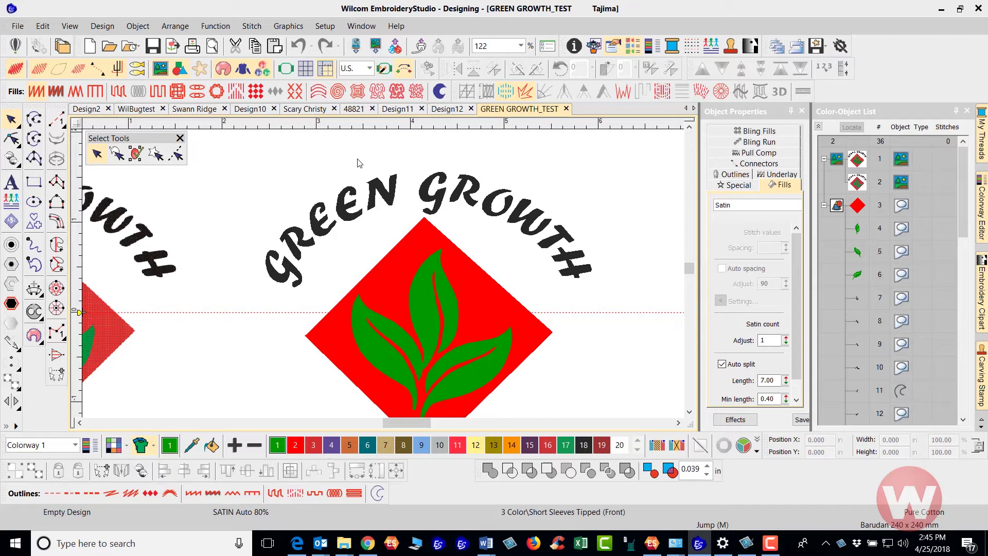
# Step: Compare the vector logo with the two bitmap versions side by side and select the middle bitmap
pyautogui.scroll(-2, 351, 213)
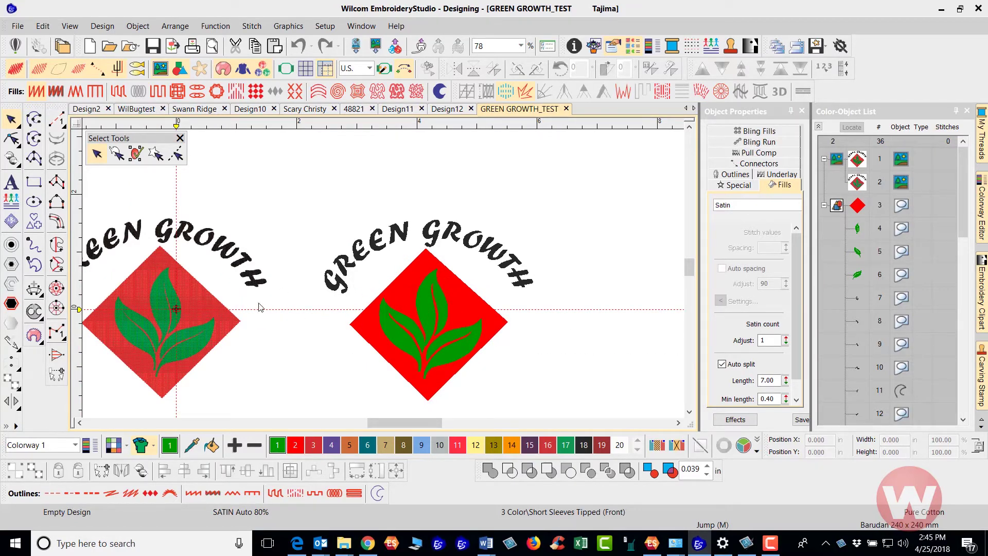
pyautogui.scroll(2, 387, 276)
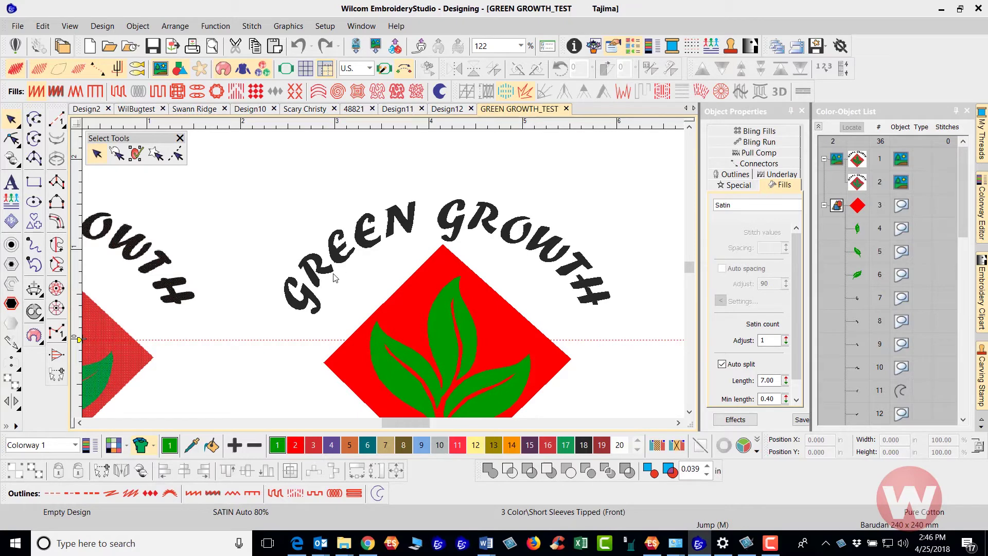
pyautogui.scroll(-1, 341, 271)
pyautogui.scroll(-1, 381, 279)
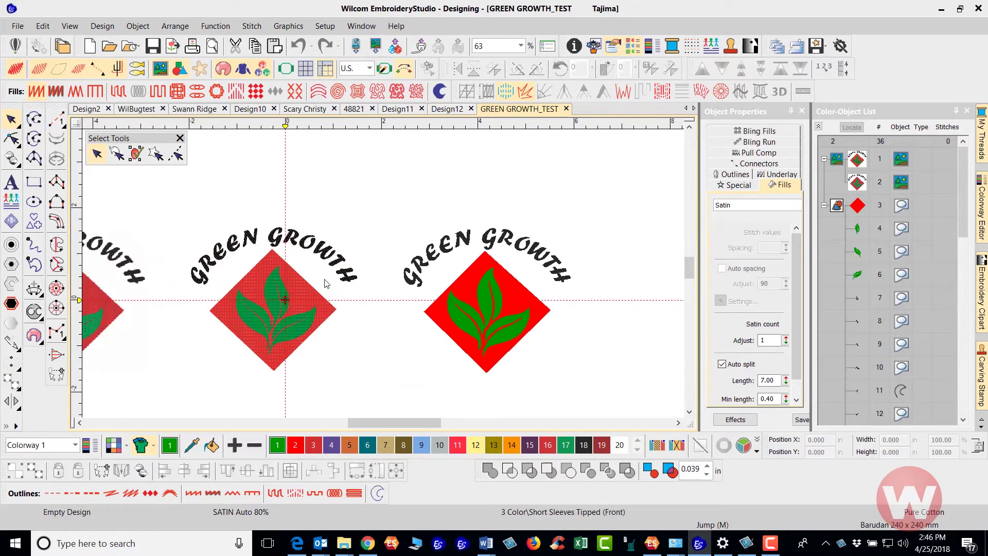
pyautogui.scroll(-1, 324, 281)
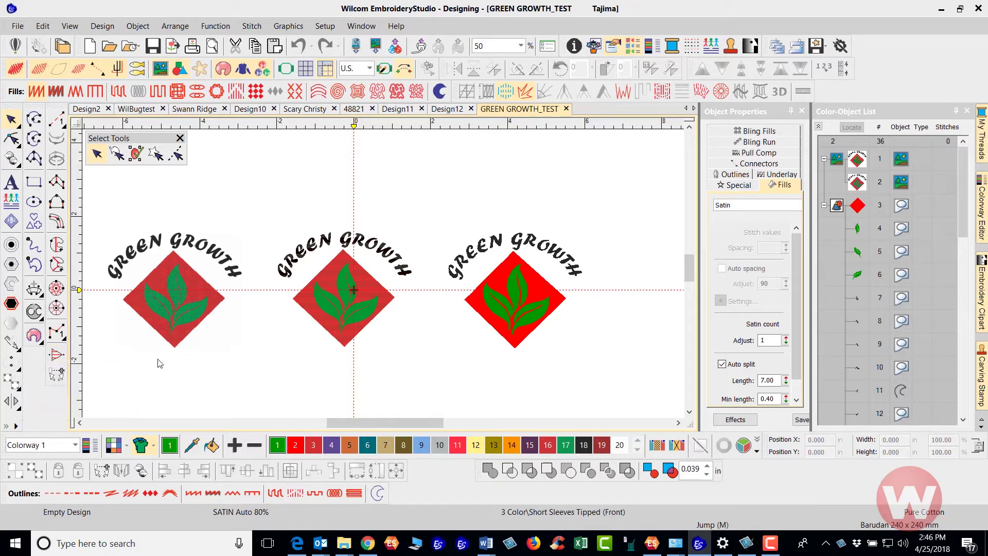
pyautogui.scroll(1, 352, 301)
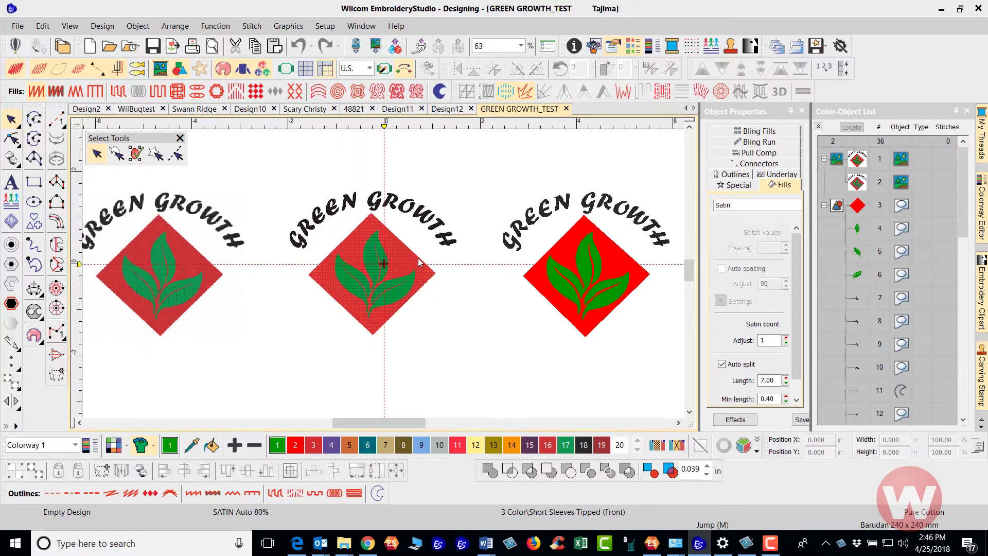
pyautogui.scroll(1, 417, 258)
pyautogui.scroll(1, 361, 267)
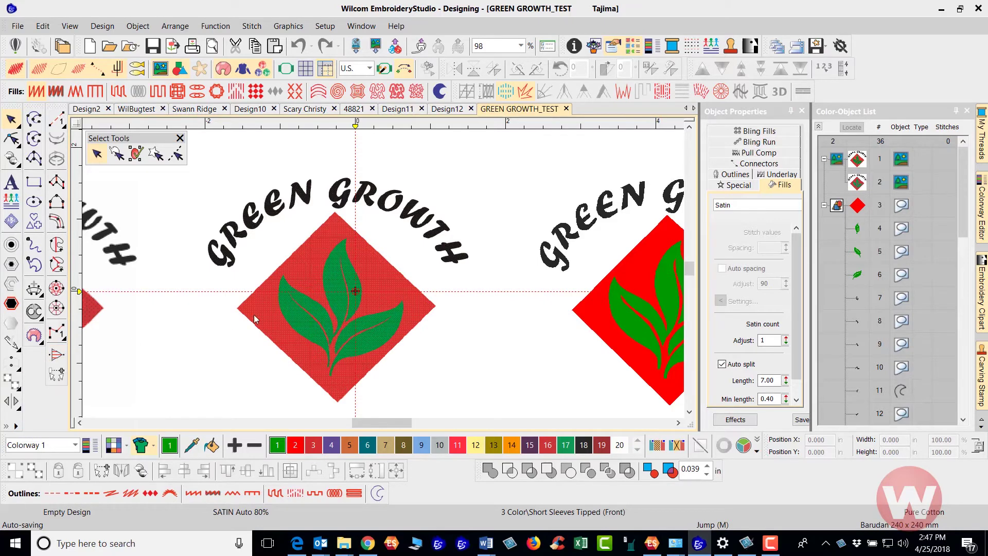
pyautogui.click(308, 290)
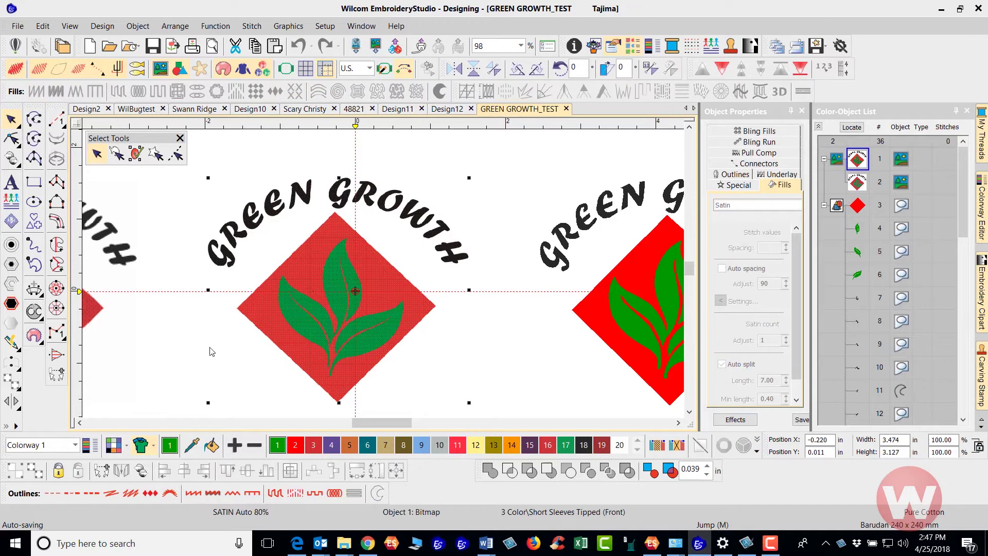
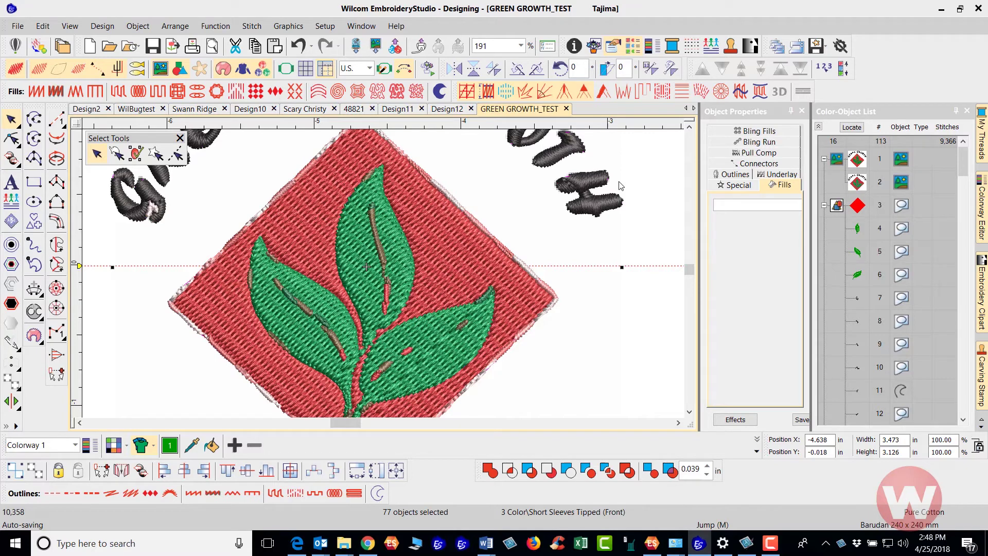
# Step: Select the middle Green Growth bitmap and convert it automatically to embroidery stitches
pyautogui.scroll(-3, 621, 186)
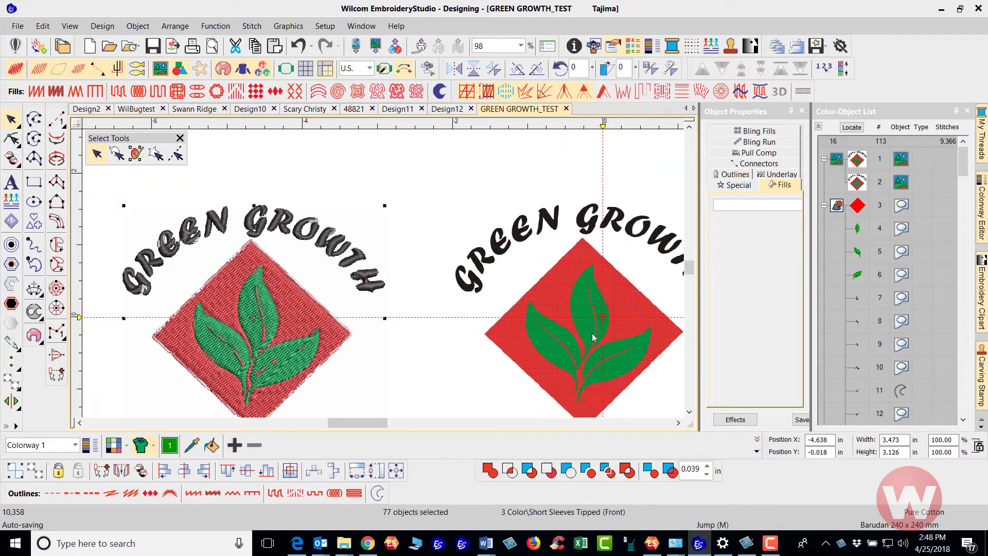
pyautogui.click(676, 423)
pyautogui.click(677, 423)
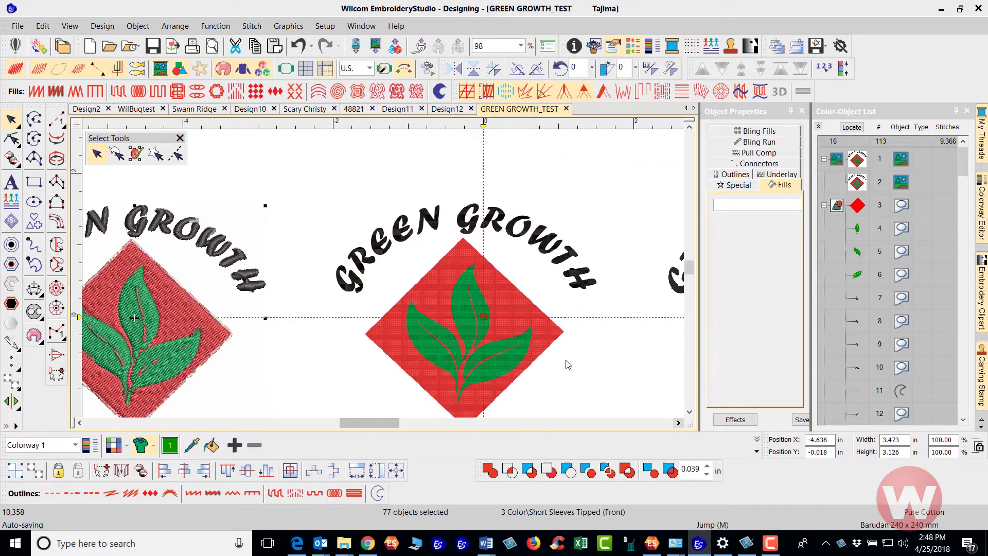
pyautogui.click(446, 316)
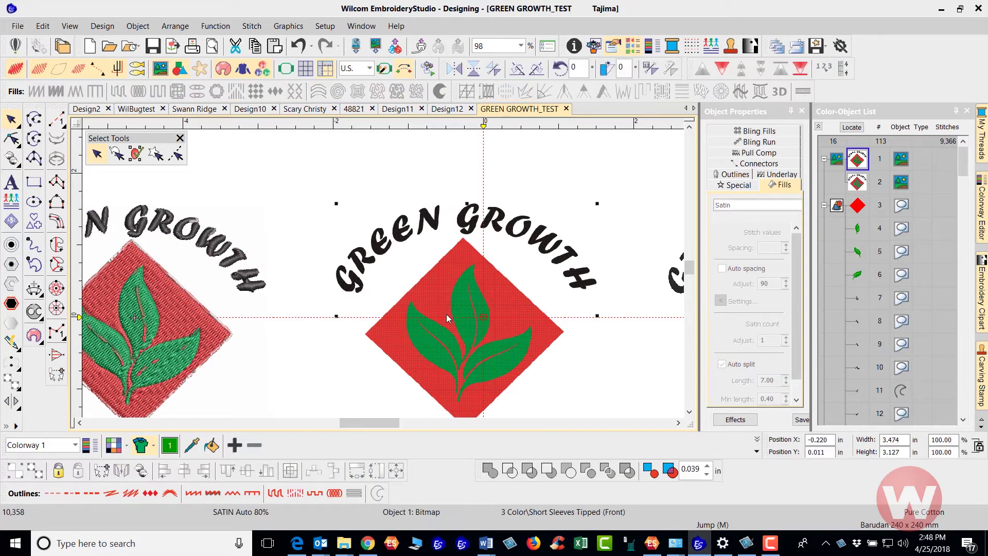
pyautogui.click(12, 342)
pyautogui.click(521, 359)
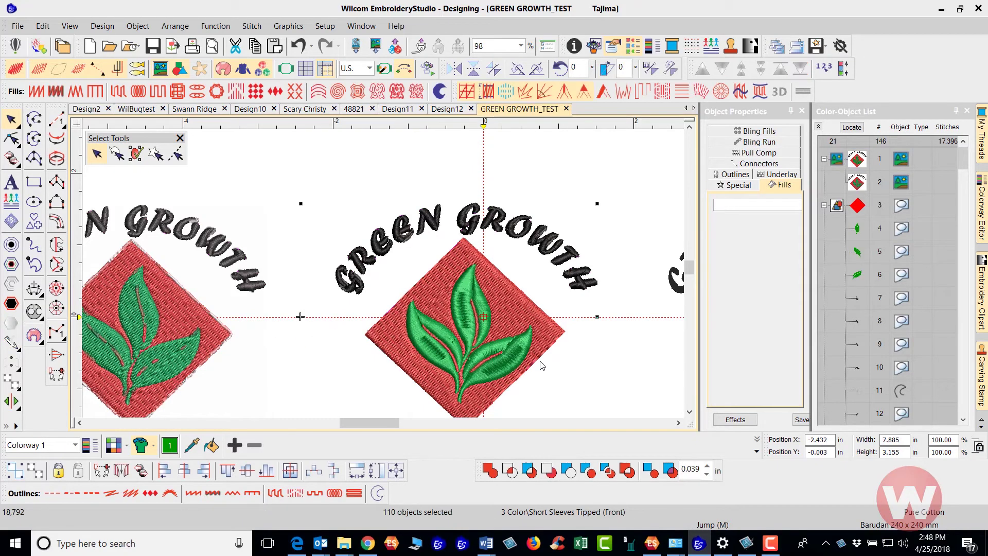
# Step: Examine the stitching of the diamond, leaves and arched lettering in the middle digitized logo
pyautogui.scroll(-3, 383, 273)
pyautogui.scroll(3, 383, 273)
pyautogui.scroll(2, 382, 273)
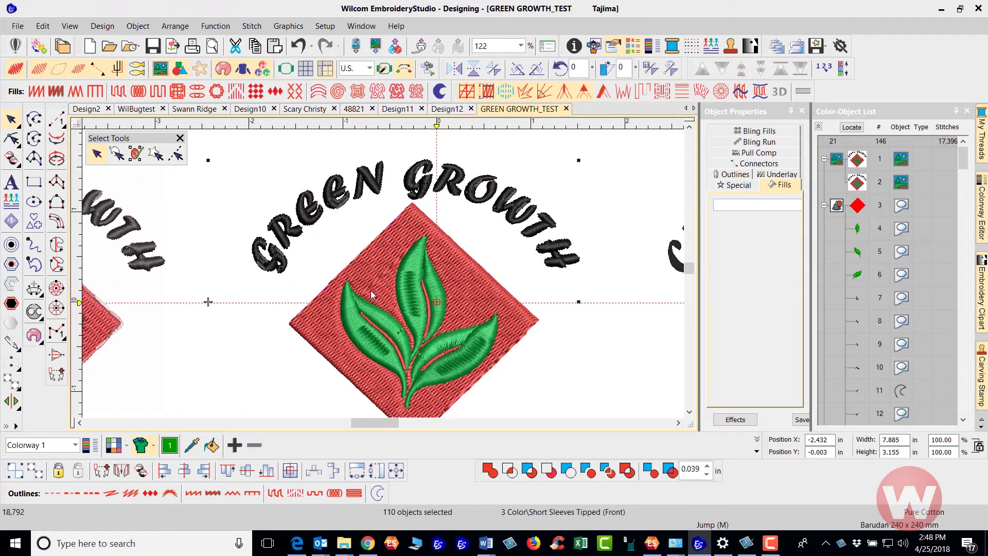
pyautogui.scroll(2, 385, 270)
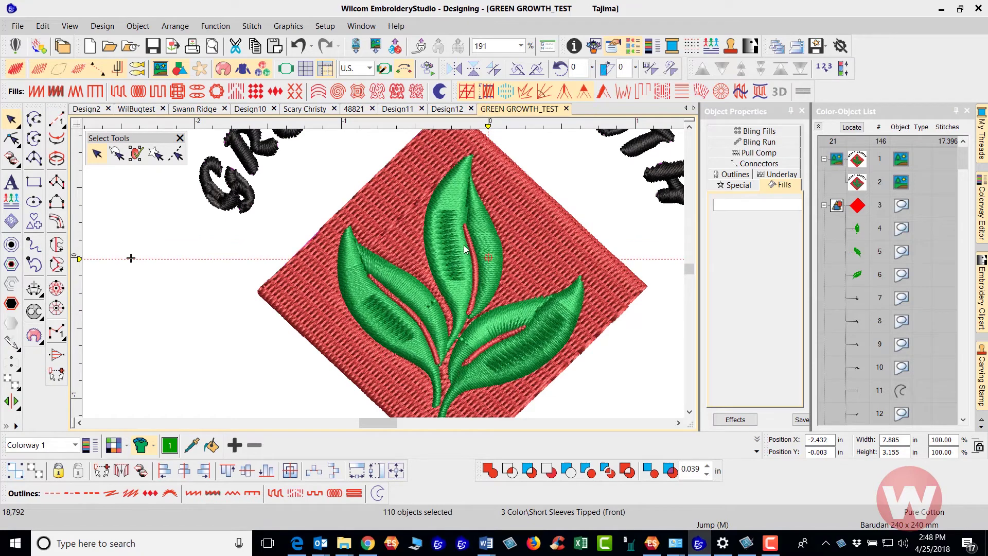
pyautogui.scroll(-1, 464, 245)
pyautogui.scroll(-1, 490, 142)
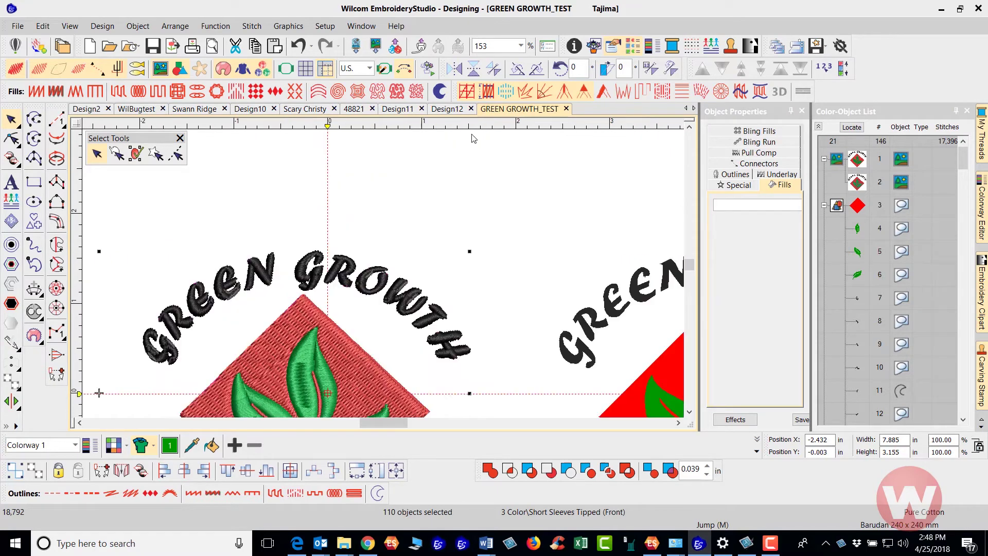
pyautogui.scroll(1, 491, 242)
pyautogui.scroll(1, 362, 294)
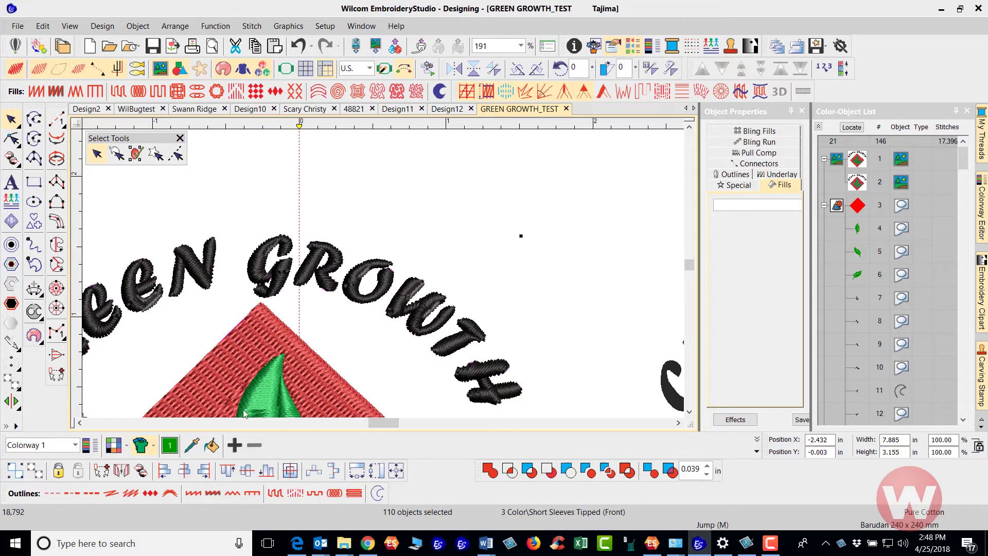
pyautogui.scroll(-3, 384, 266)
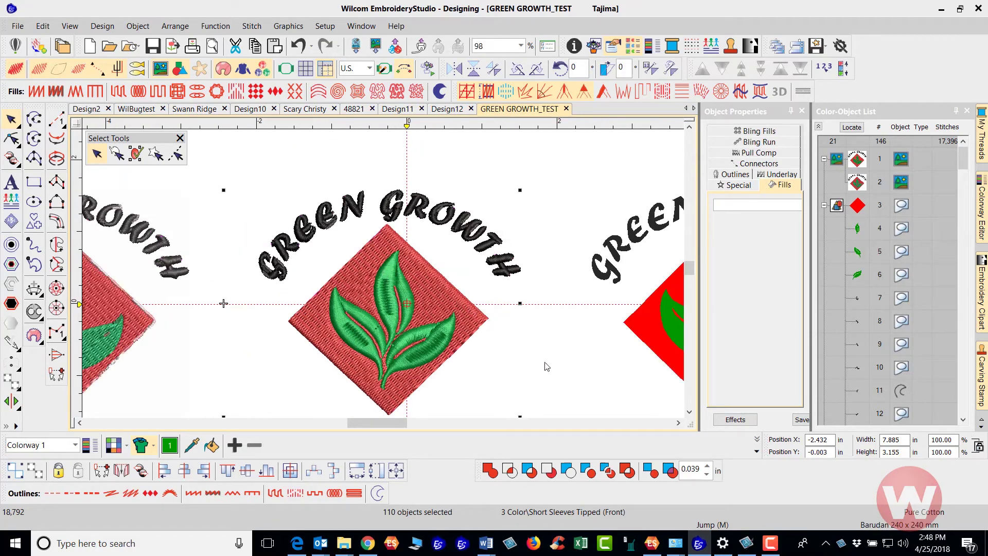
# Step: Select all objects of the rightmost vector Green Growth logo and convert them automatically to embroidery stitches
pyautogui.hscroll(5, 473, 321)
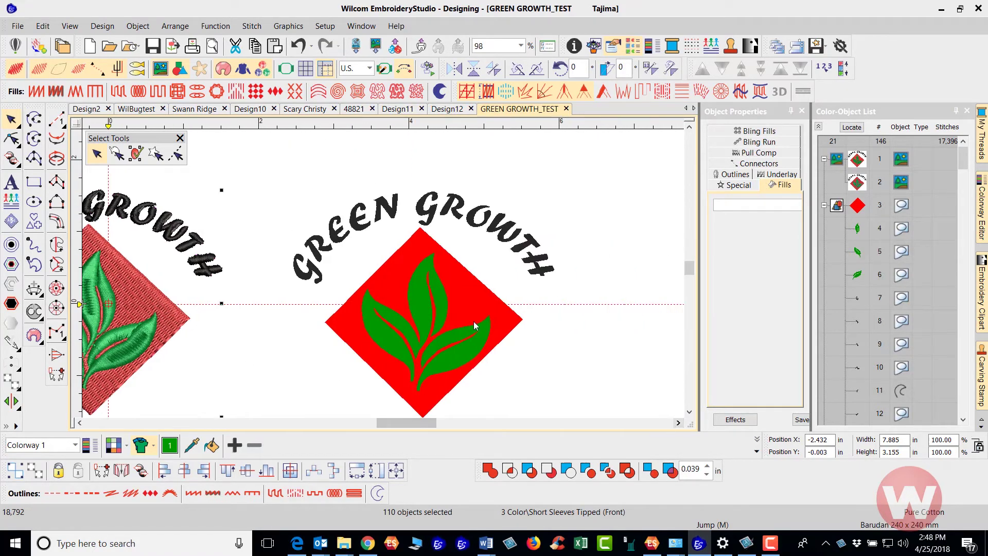
pyautogui.click(567, 269)
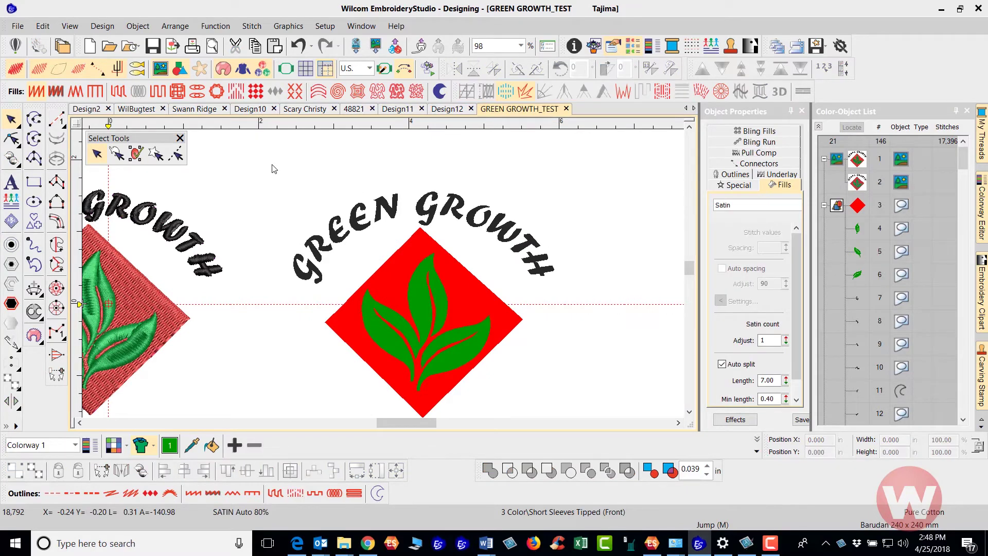
pyautogui.moveTo(273, 168); pyautogui.dragTo(519, 393)
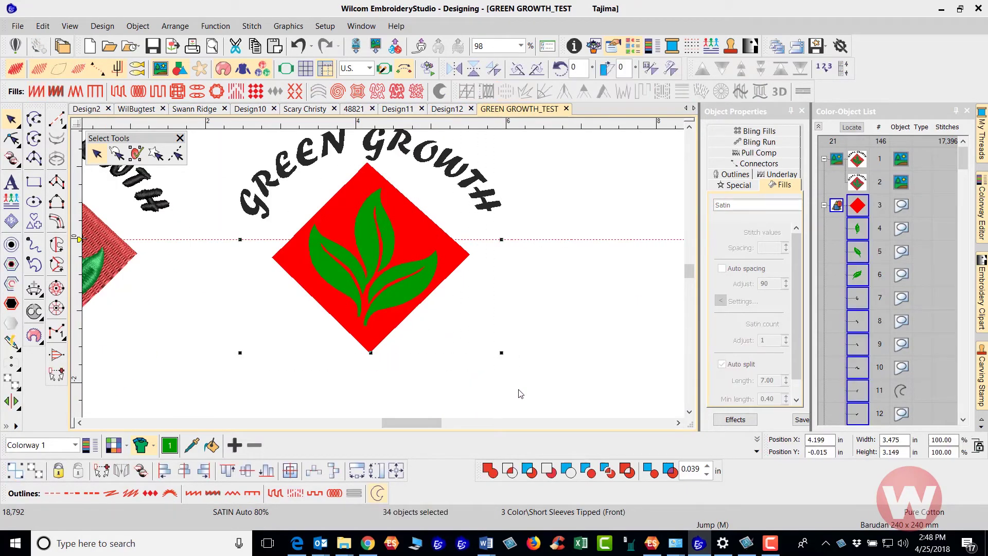
pyautogui.click(14, 346)
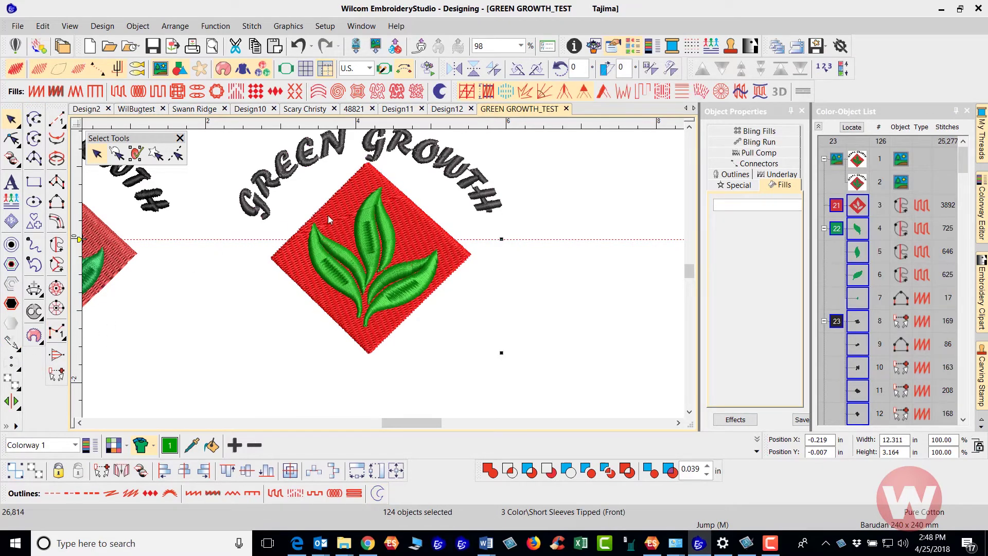
# Step: Compare the stitching of the three digitized Green Growth logos side by side
pyautogui.scroll(-1, 332, 231)
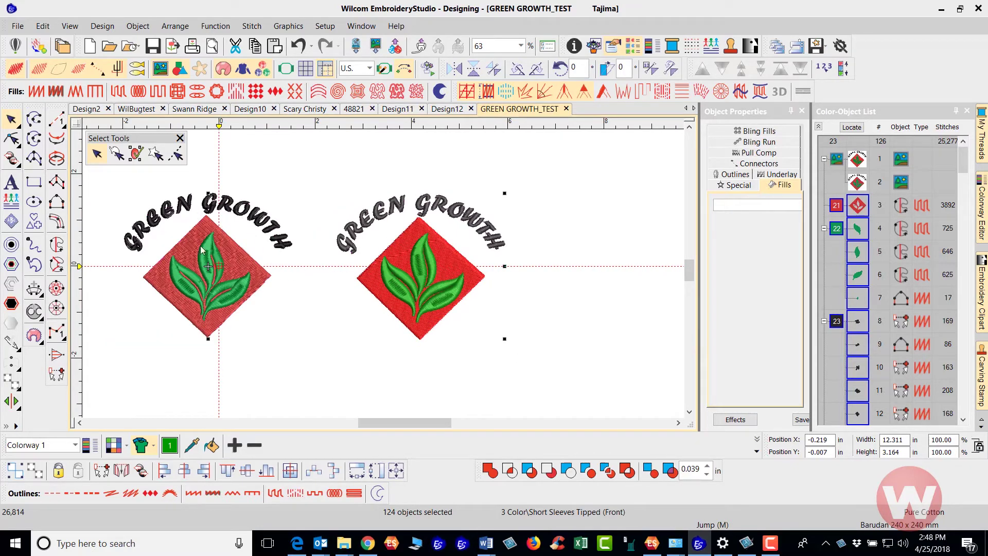
pyautogui.scroll(-1, 174, 237)
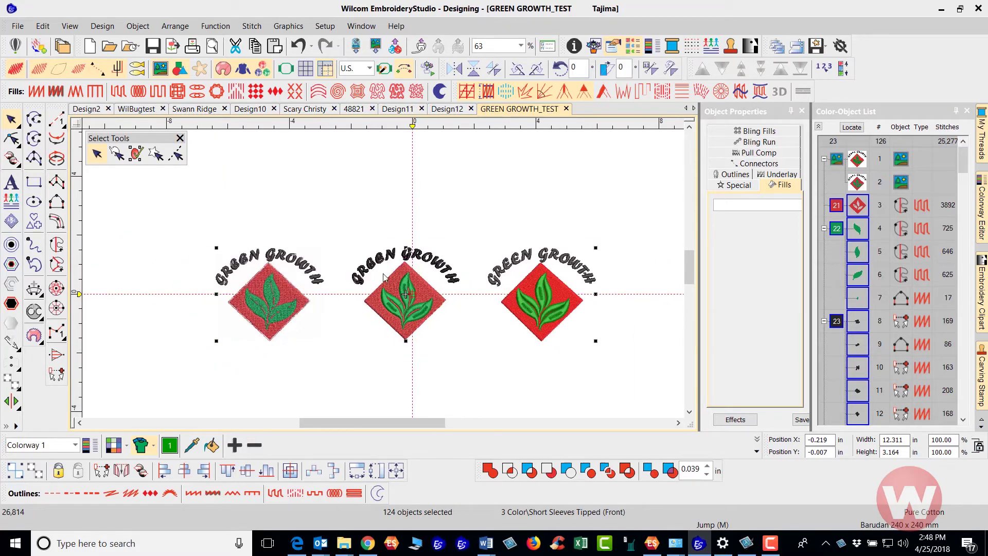
pyautogui.scroll(1, 292, 270)
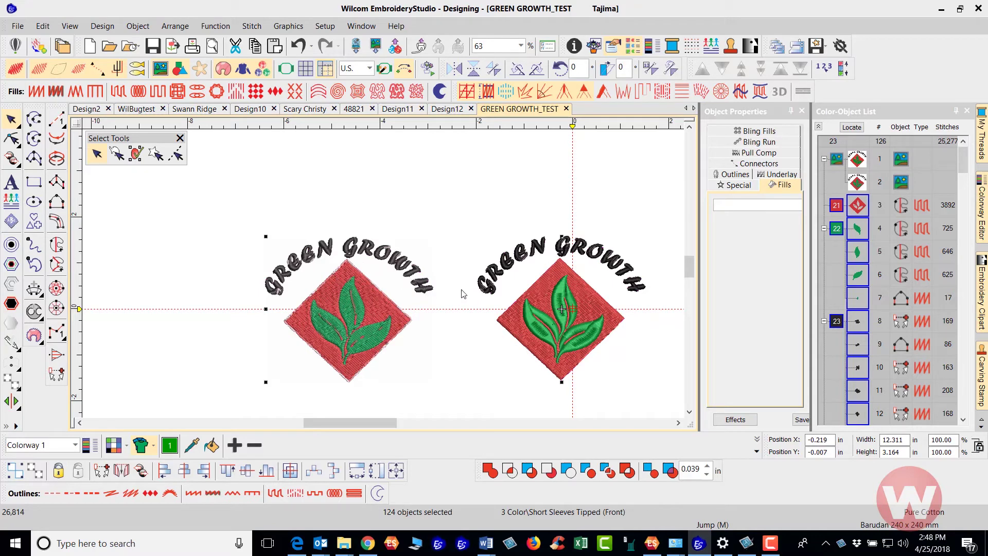
# Step: Examine the rightmost vector logo's leaves and arched lettering, then inspect the stitching of the N in GREEN
pyautogui.scroll(-1, 517, 294)
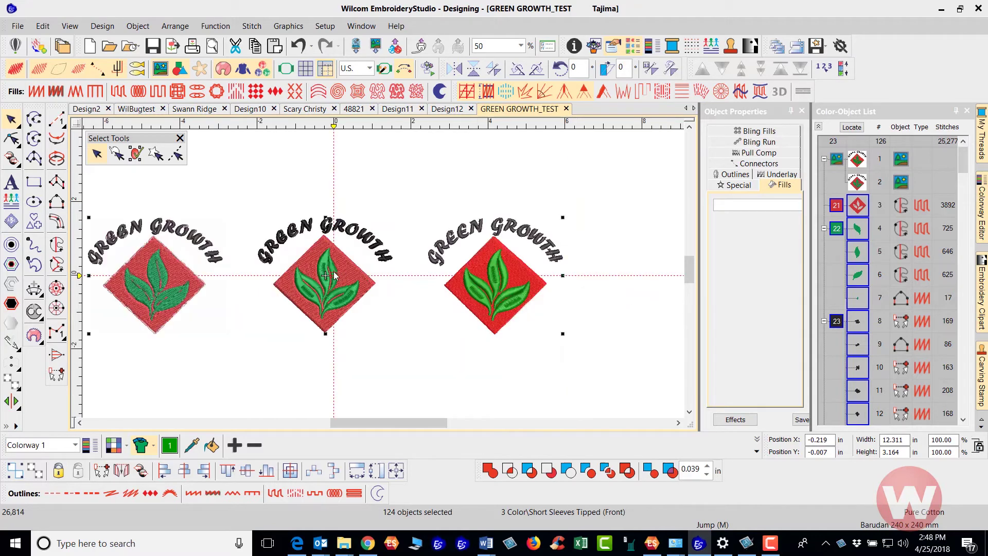
pyautogui.scroll(1, 463, 291)
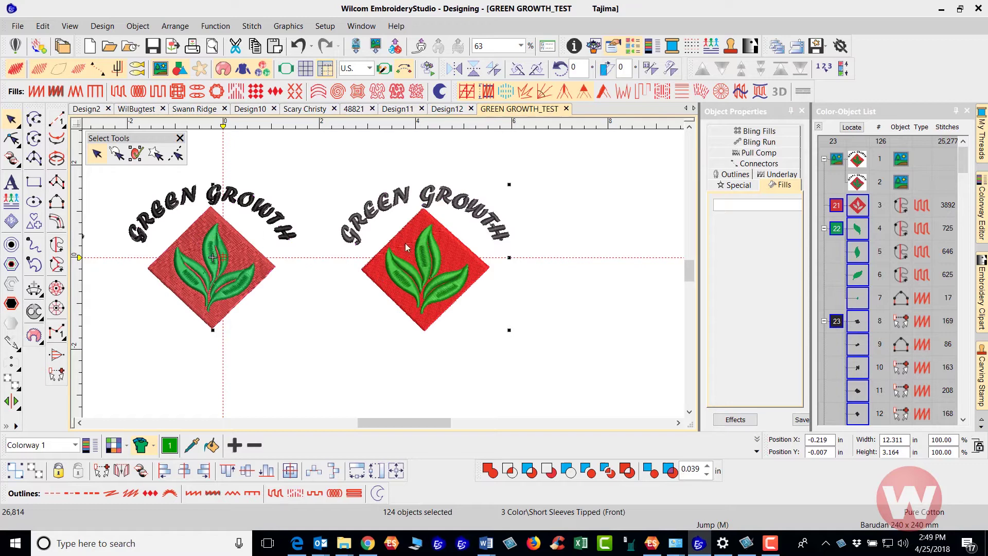
pyautogui.scroll(2, 421, 263)
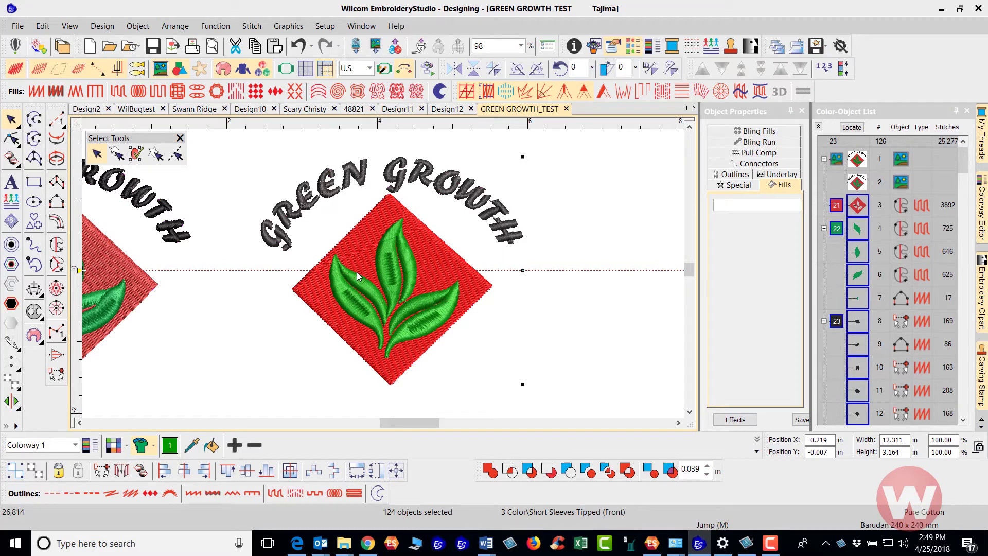
pyautogui.scroll(1, 359, 191)
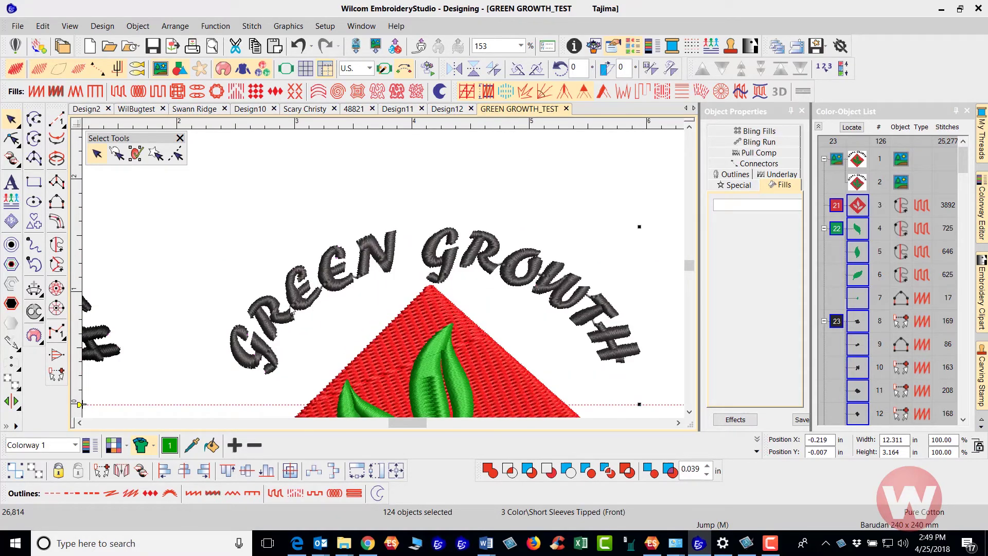
pyautogui.scroll(1, 361, 286)
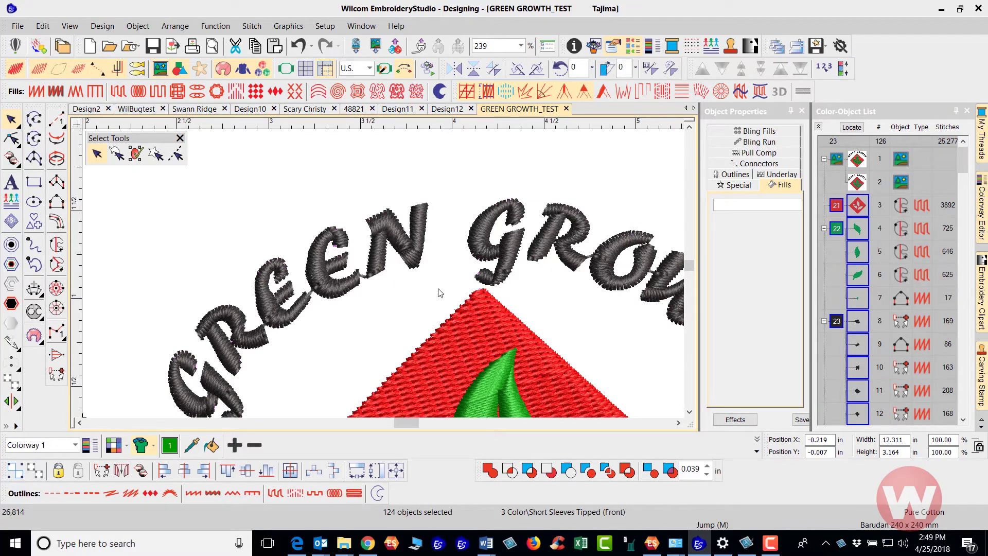
pyautogui.click(382, 274)
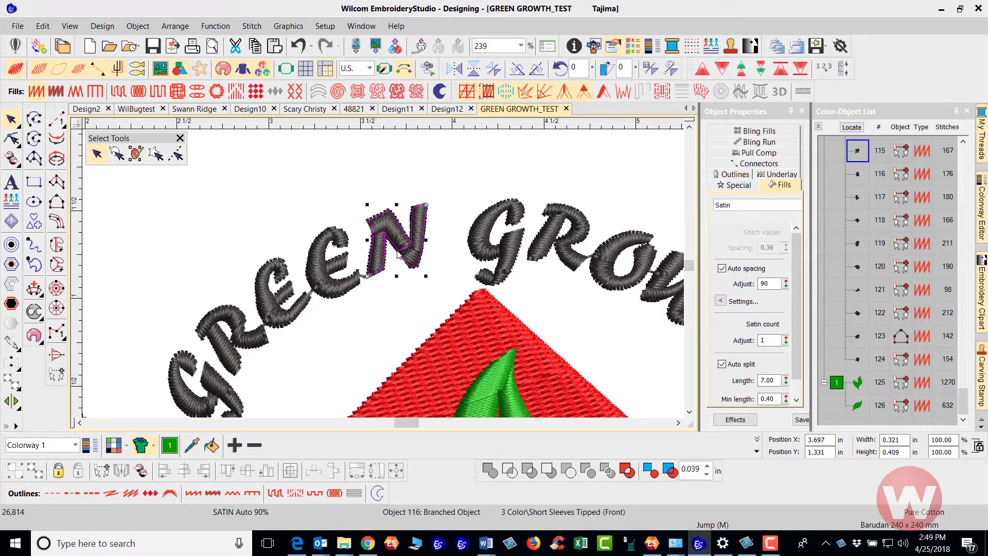
pyautogui.scroll(3, 402, 248)
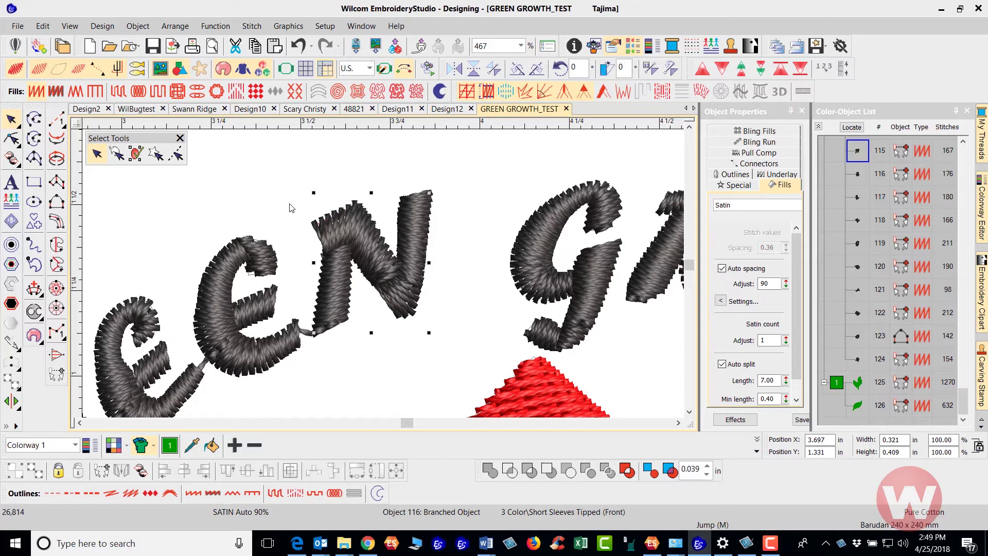
# Step: Hide the stitches and digitize the N's left stem over its outline as a green satin Column B object
pyautogui.press('s')
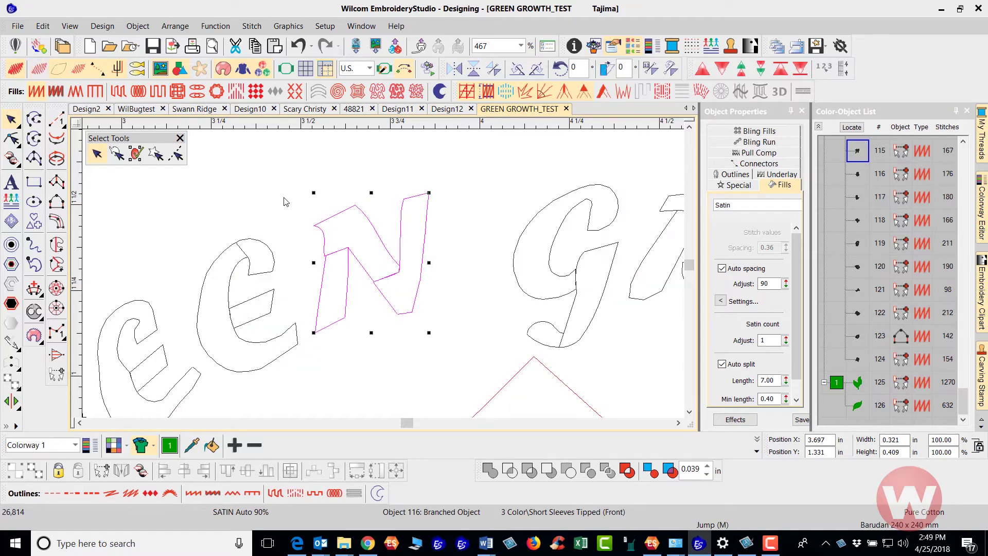
pyautogui.click(286, 201)
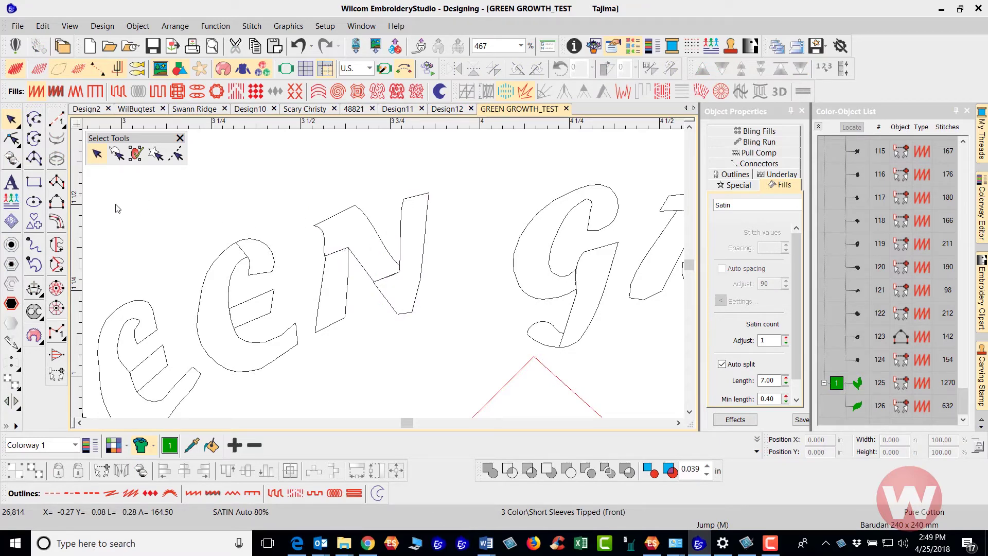
pyautogui.click(56, 202)
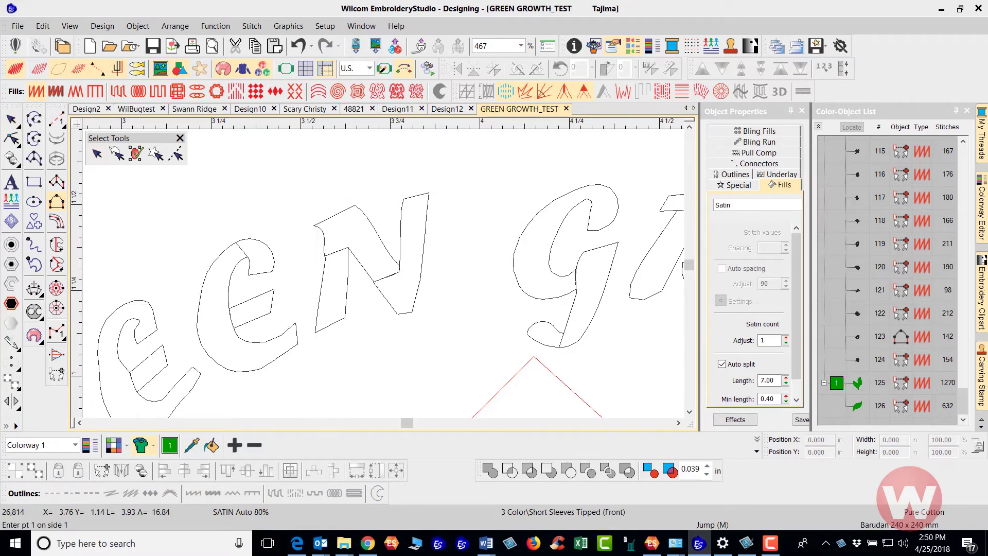
pyautogui.click(315, 330)
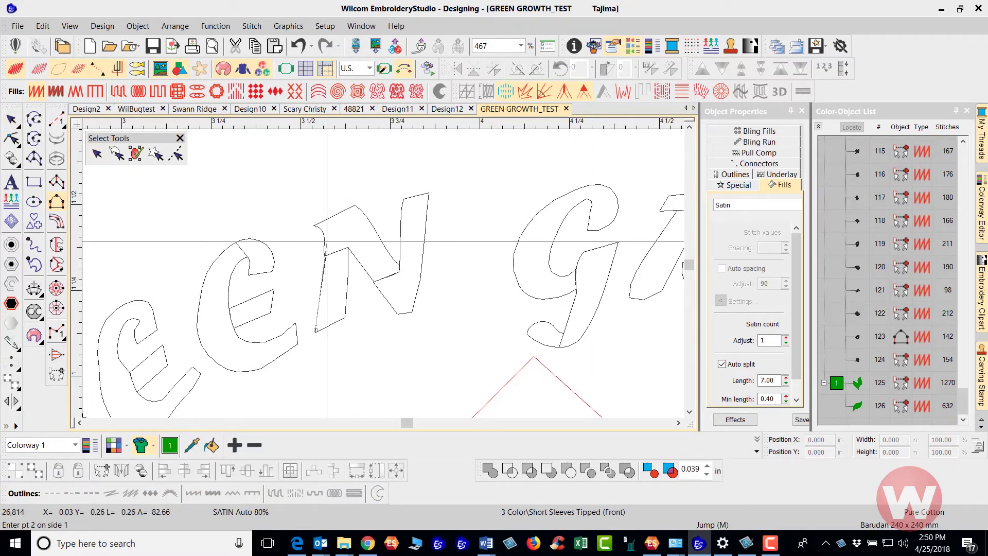
pyautogui.click(325, 239)
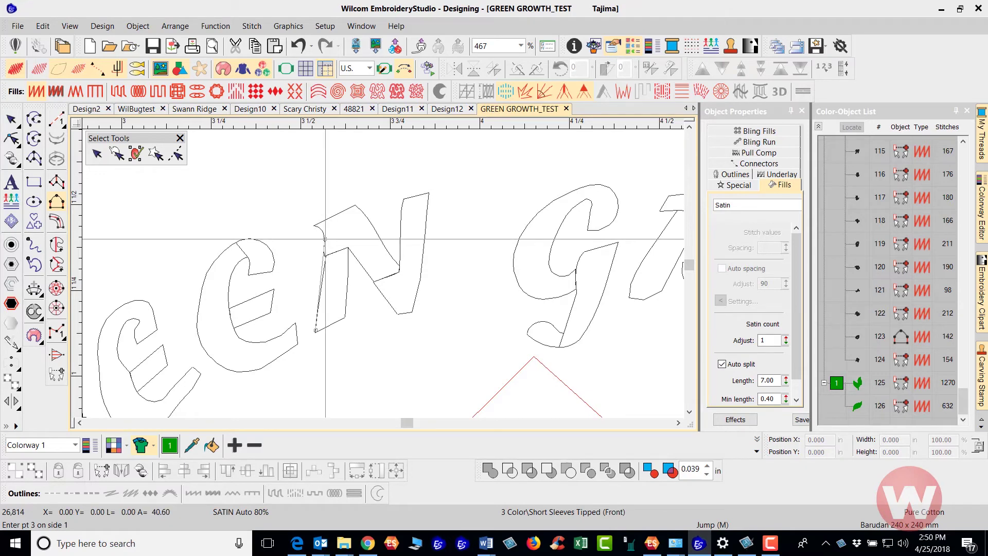
pyautogui.press('Return')
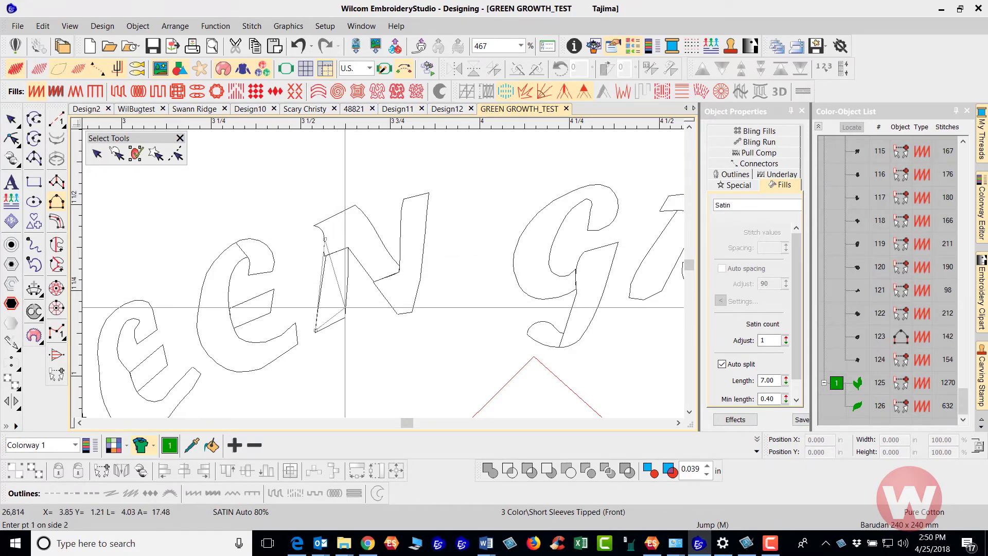
pyautogui.click(344, 315)
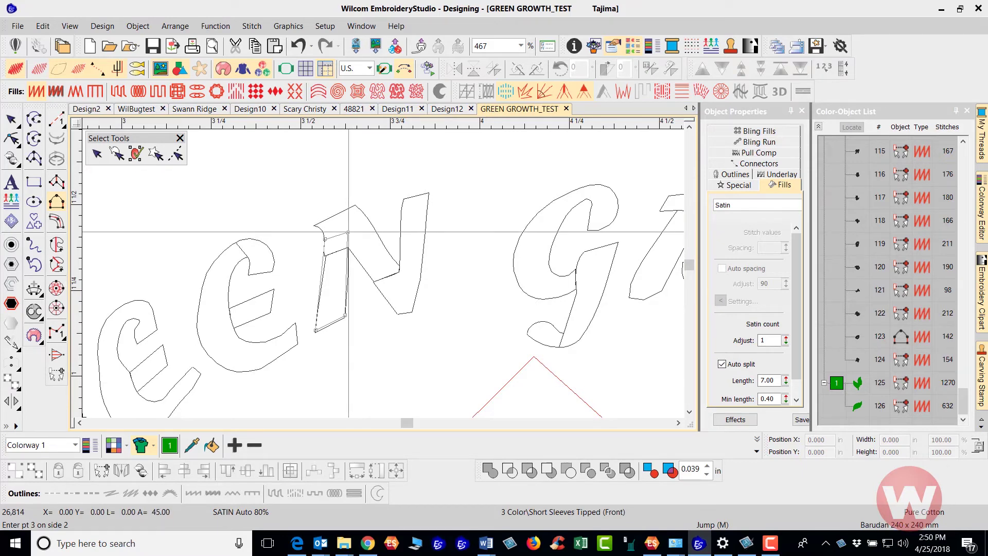
pyautogui.click(348, 232)
pyautogui.press('Return')
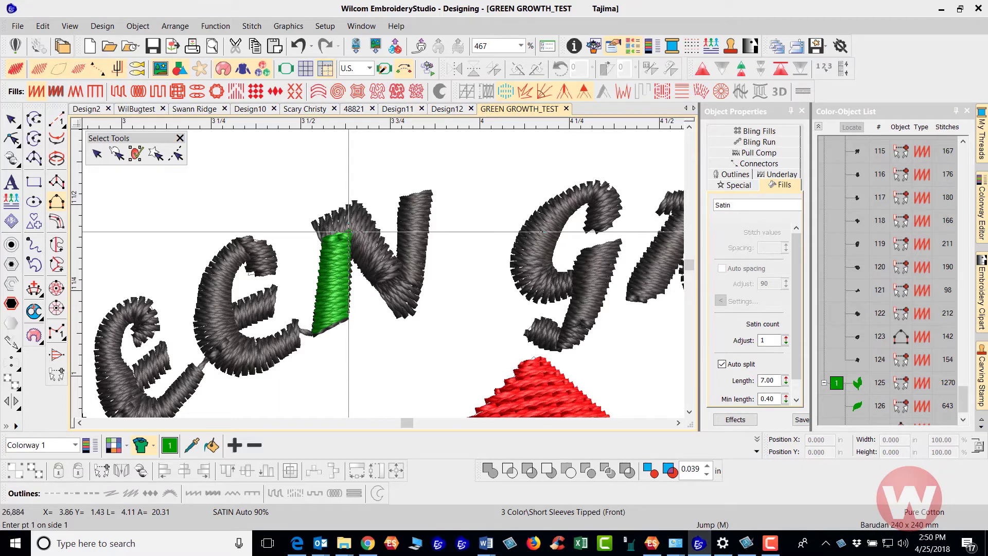
# Step: Digitize the N's diagonal stroke as a green satin Column B object that overlaps the left stem and extends into the right stem
pyautogui.press('s')
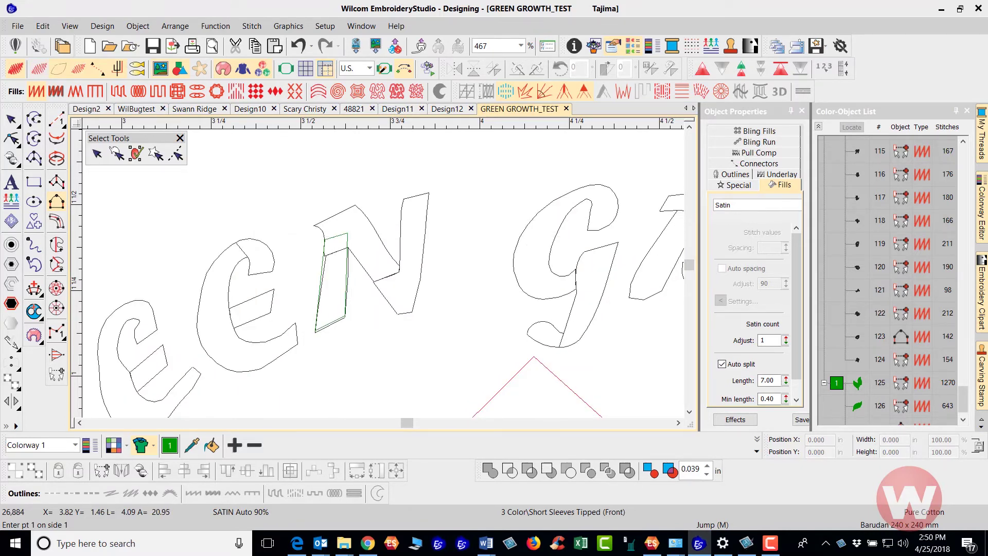
pyautogui.click(317, 225)
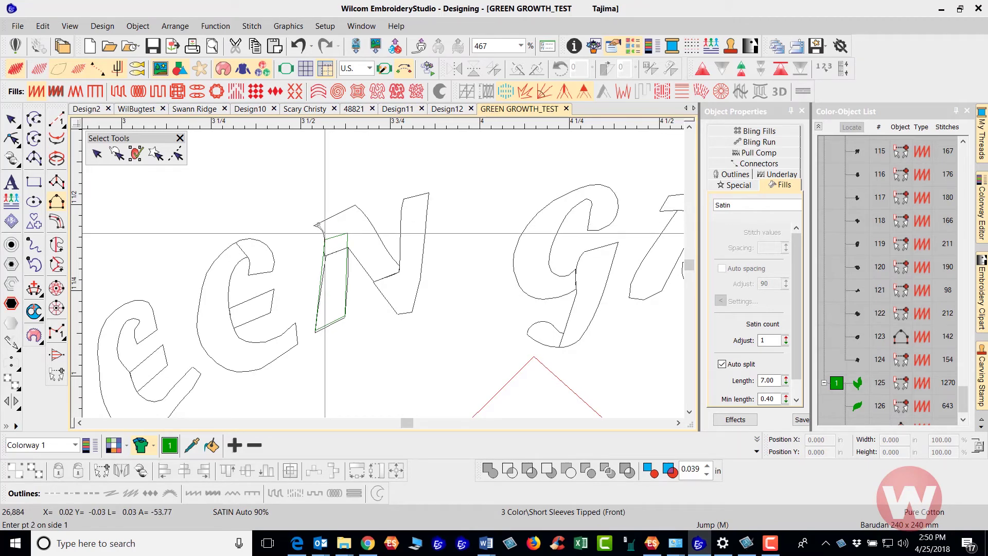
pyautogui.click(325, 242)
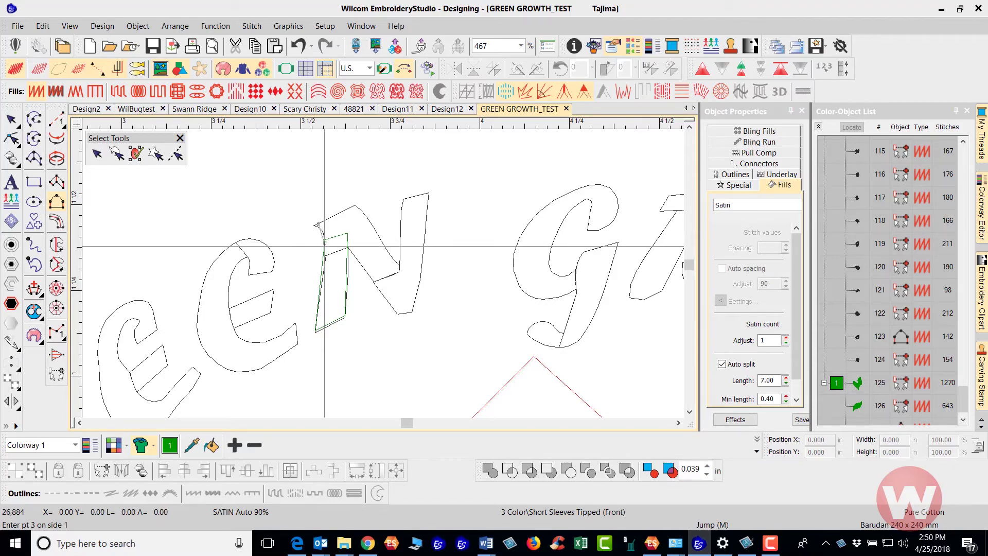
pyautogui.click(325, 247)
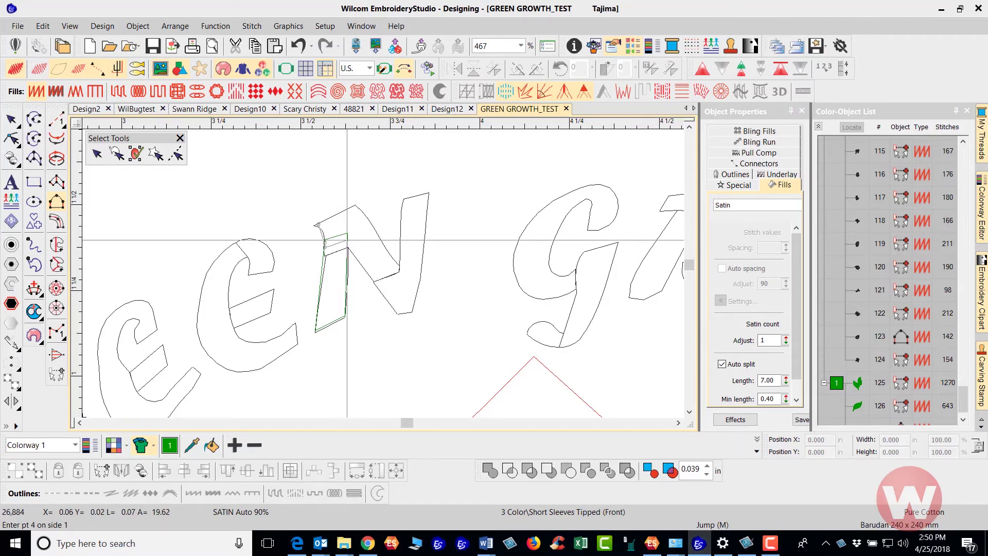
pyautogui.click(345, 240)
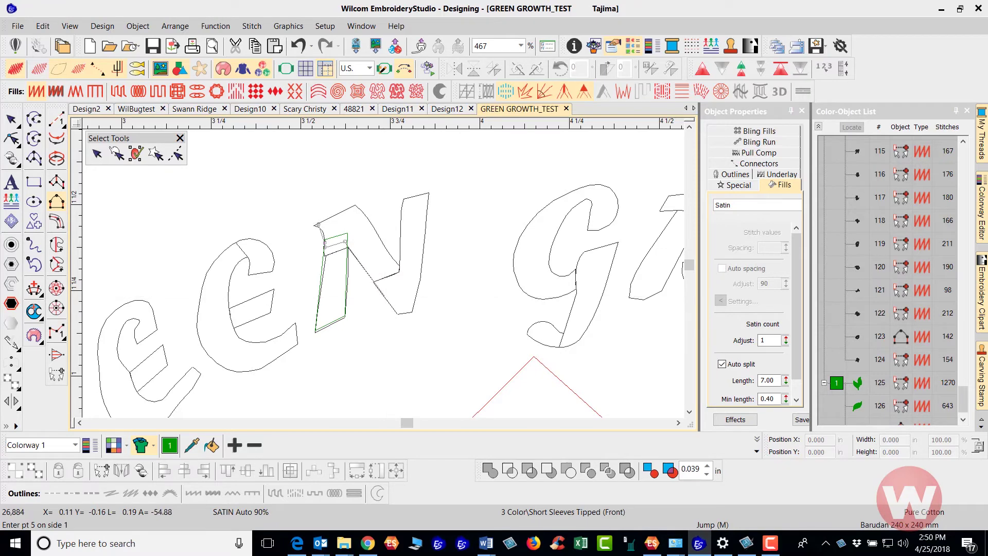
pyautogui.click(385, 296)
pyautogui.press('Return')
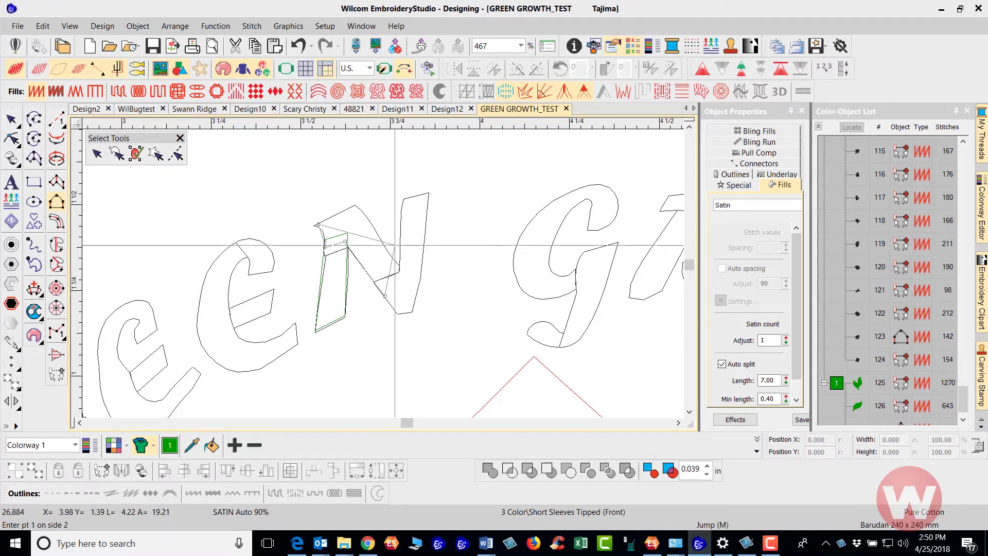
pyautogui.click(358, 205)
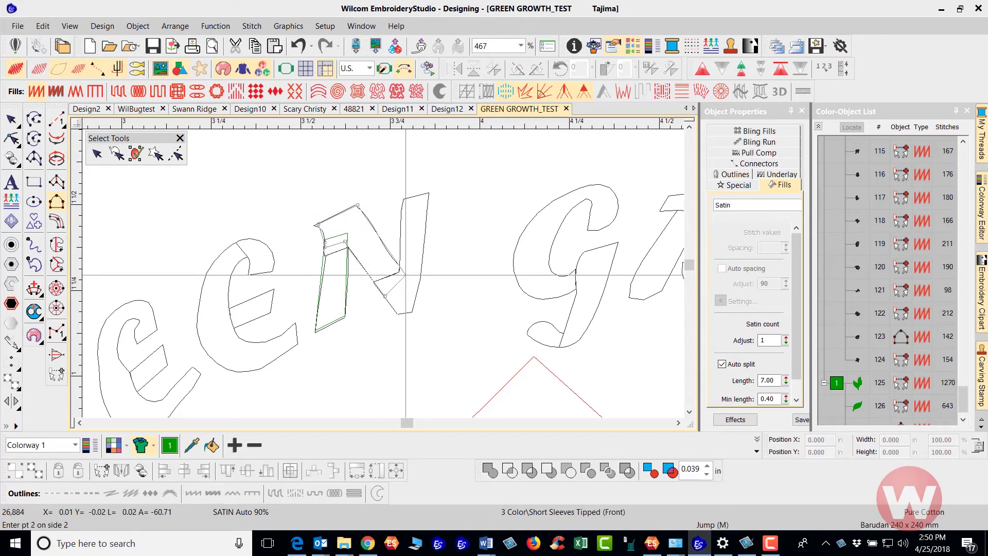
pyautogui.click(402, 268)
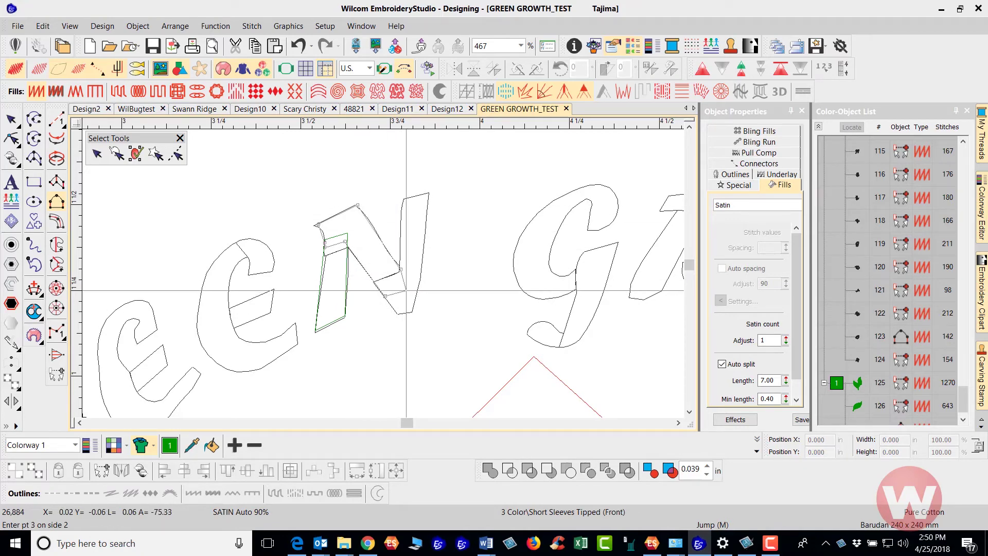
pyautogui.click(407, 291)
pyautogui.press('Return')
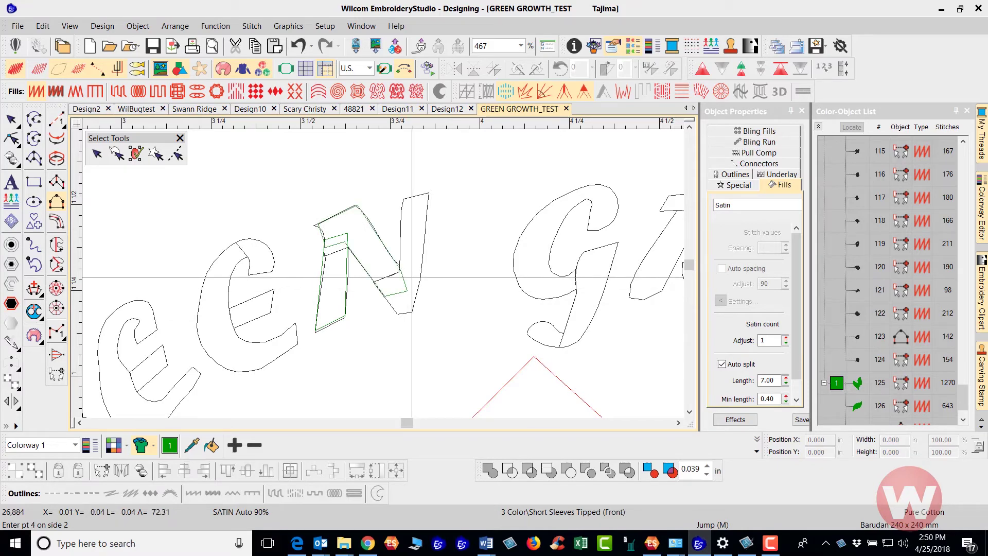
pyautogui.press('t')
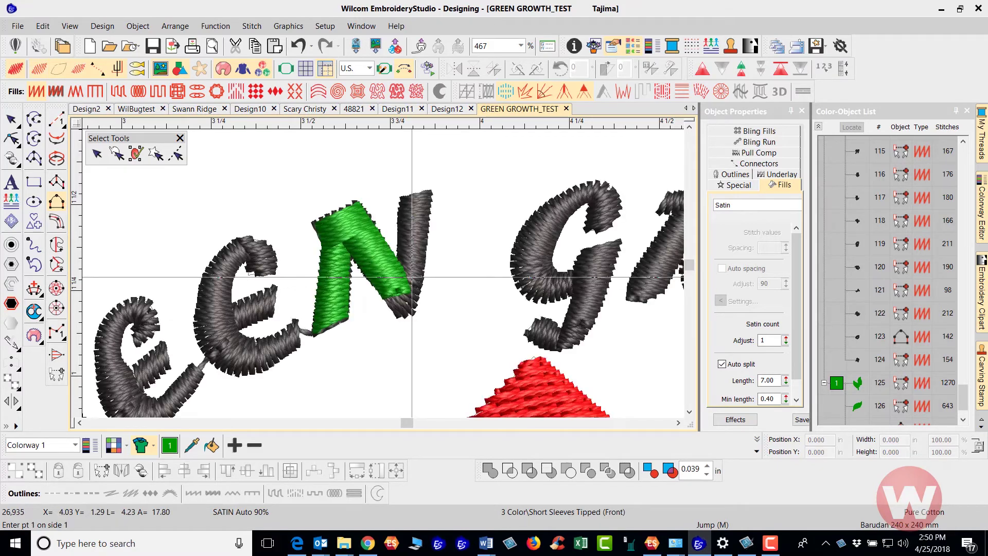
# Step: Digitize the N's right stem as a green satin Column B object, with its base overlapping the end of the diagonal
pyautogui.press('t')
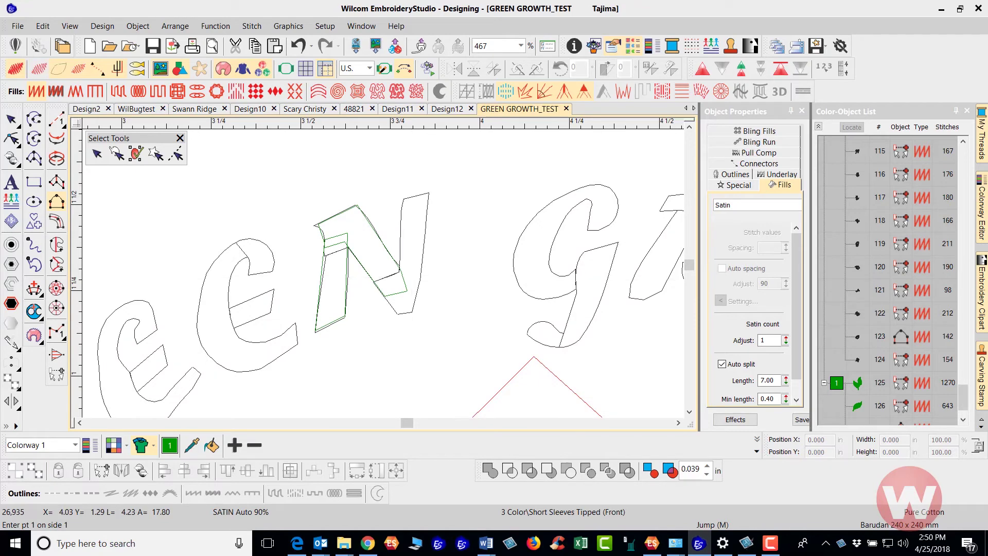
pyautogui.click(393, 303)
pyautogui.click(380, 290)
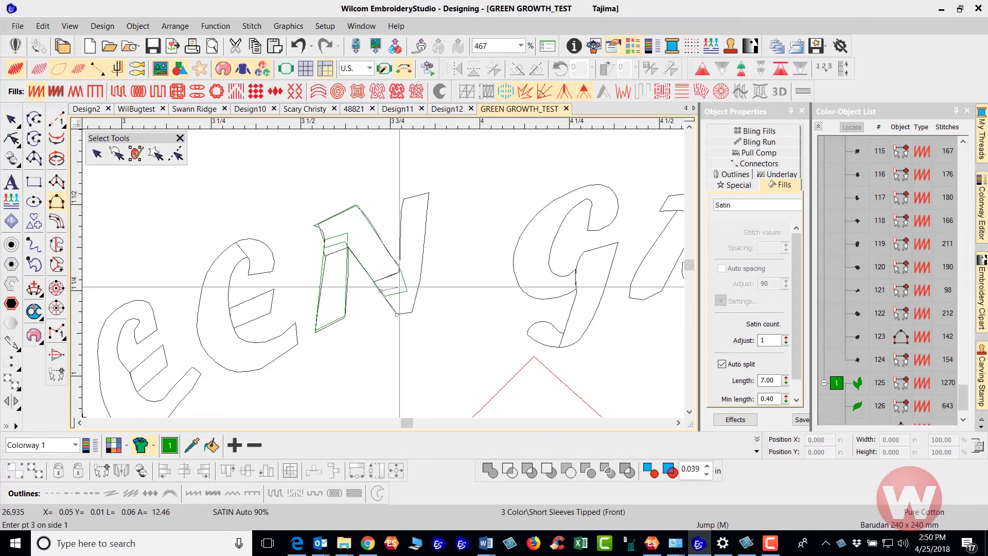
pyautogui.click(399, 286)
pyautogui.click(403, 198)
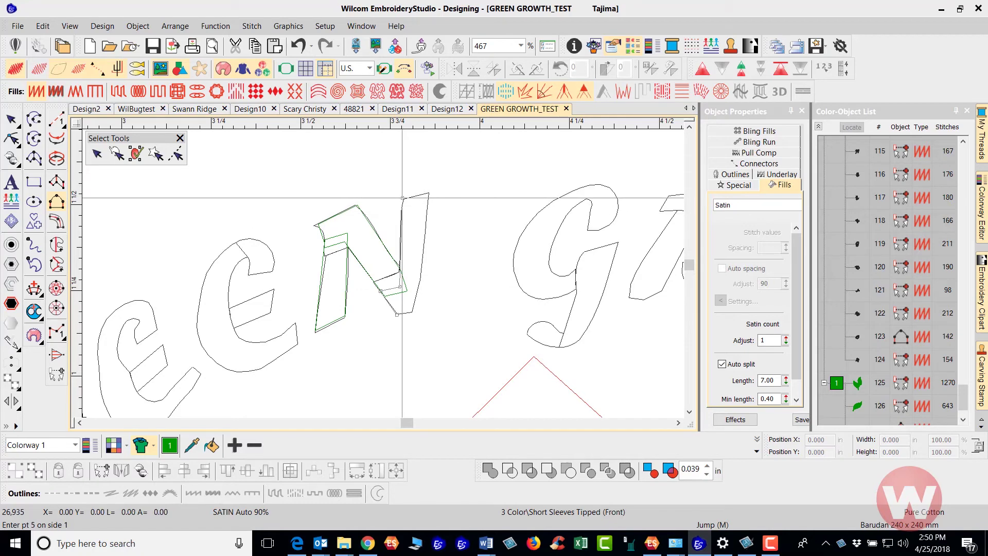
pyautogui.press('Return')
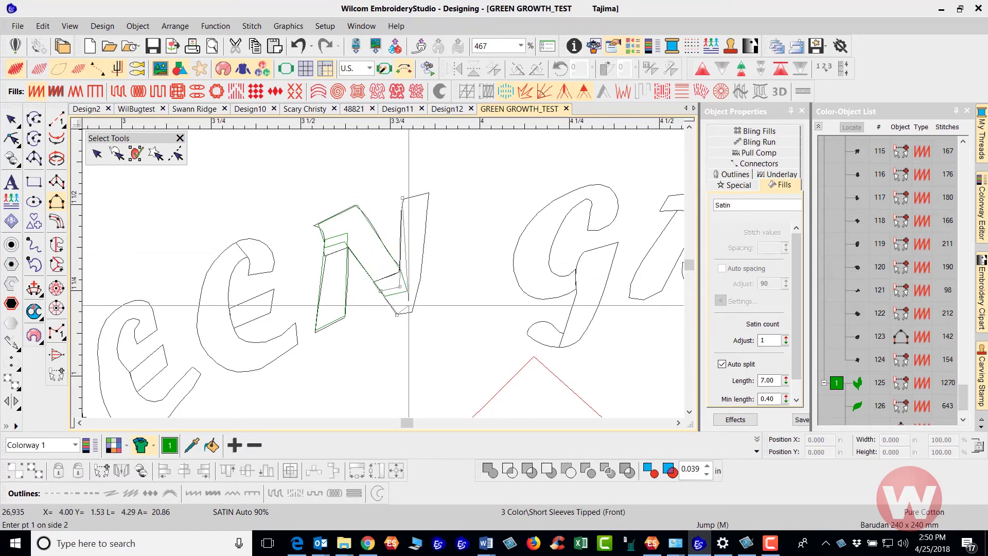
pyautogui.click(415, 312)
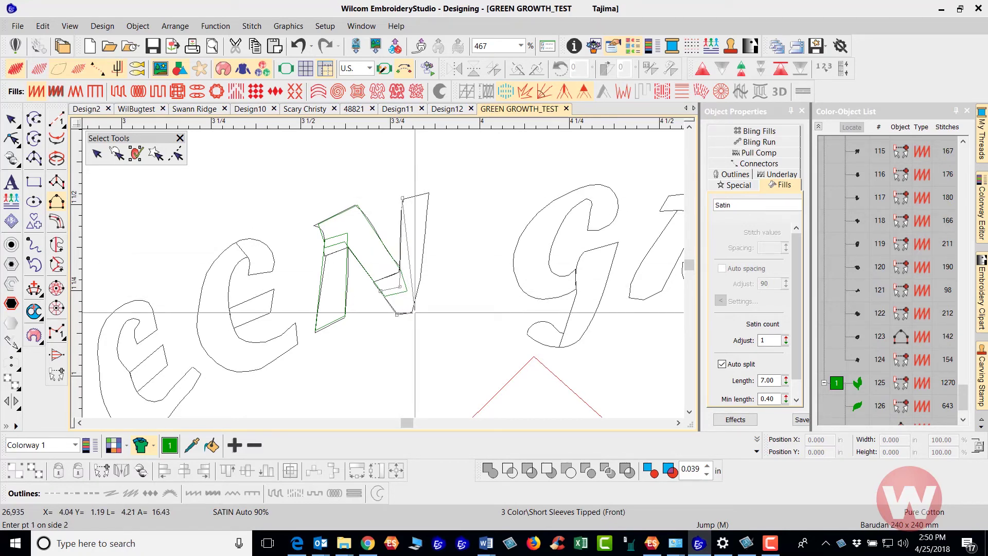
pyautogui.click(431, 193)
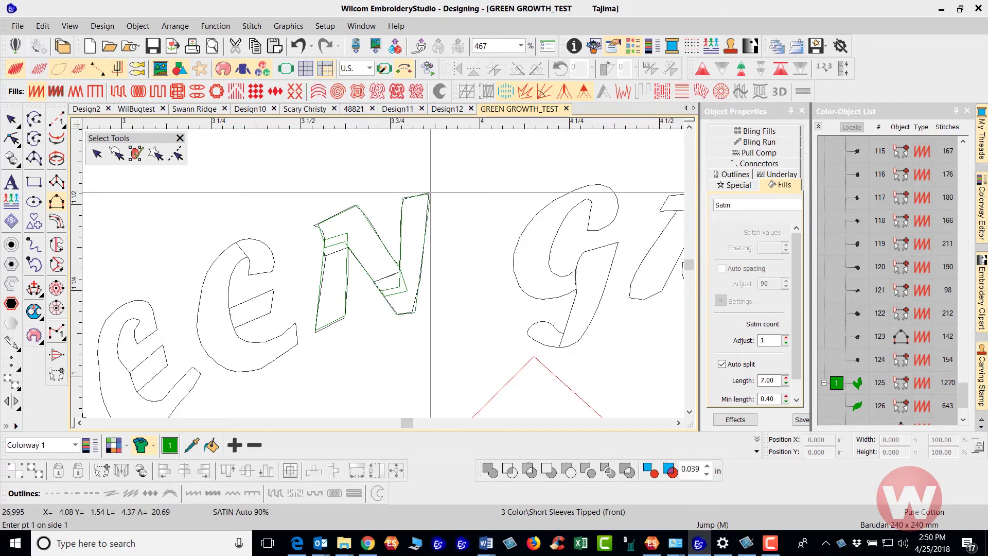
pyautogui.press('Return')
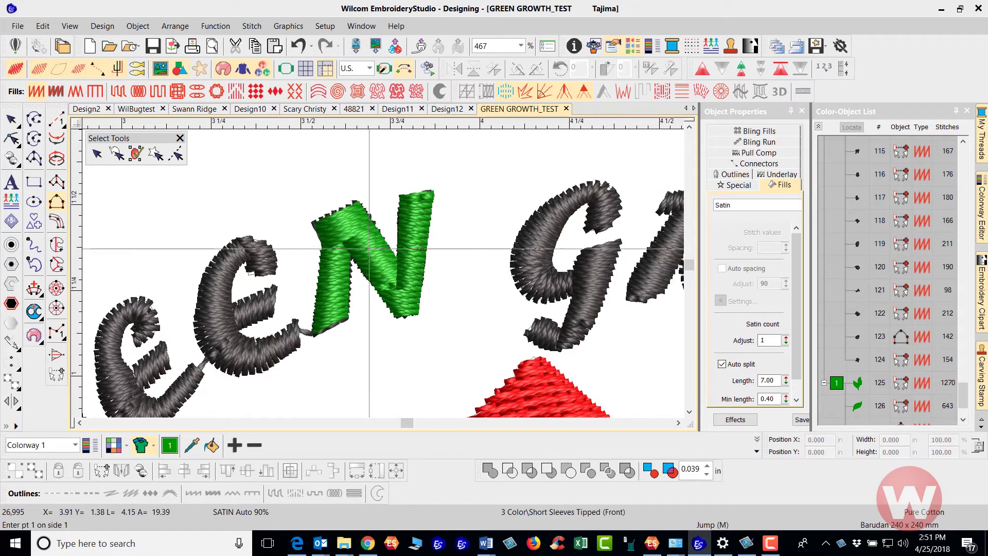
# Step: Reshape the N's diagonal satin column by moving its upper-left corner point inward toward the left stem
pyautogui.press('Escape')
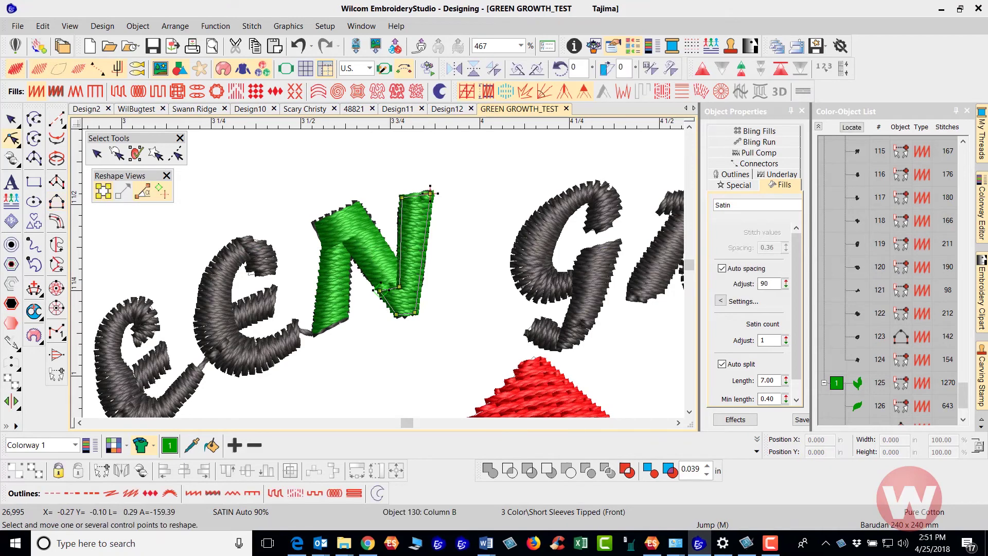
pyautogui.click(325, 238)
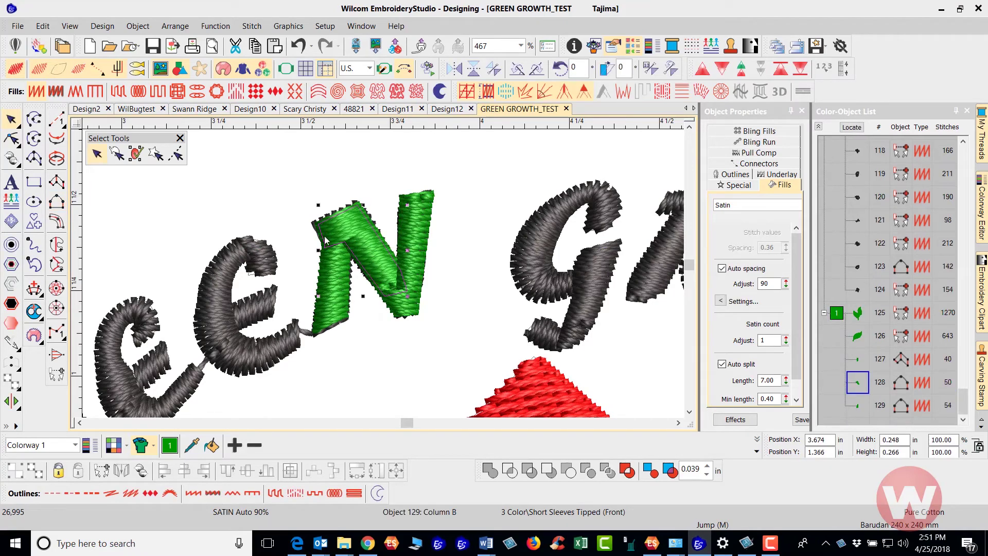
pyautogui.scroll(2, 324, 237)
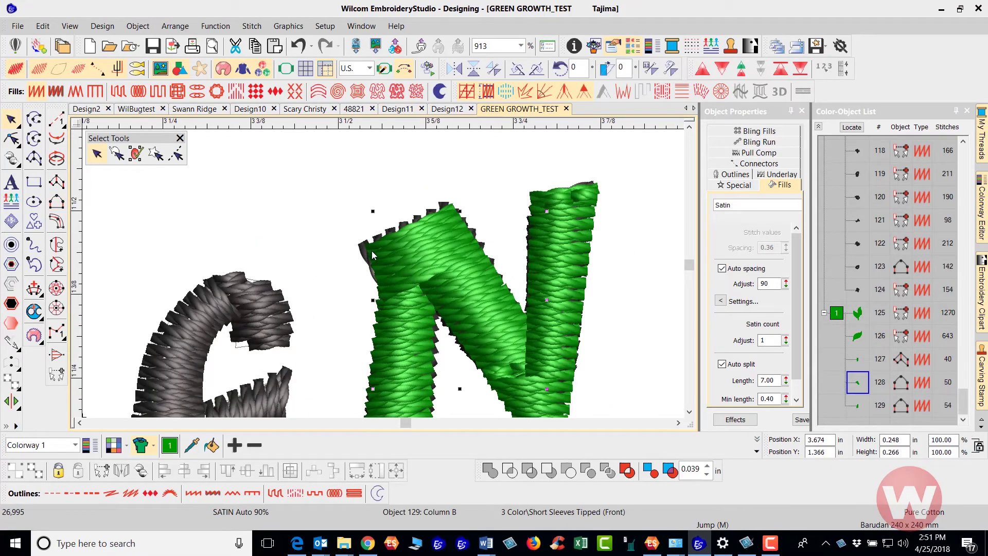
pyautogui.press('s')
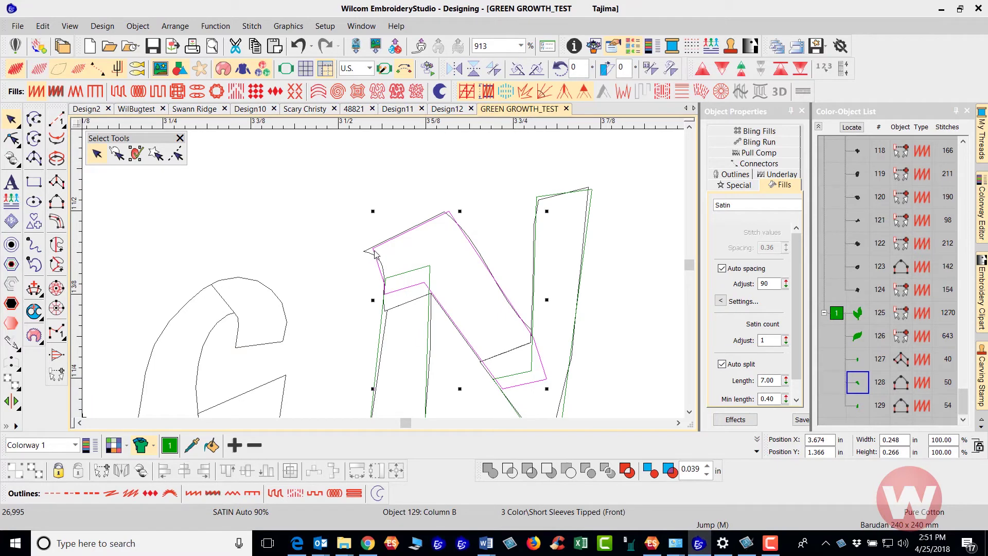
pyautogui.press('h')
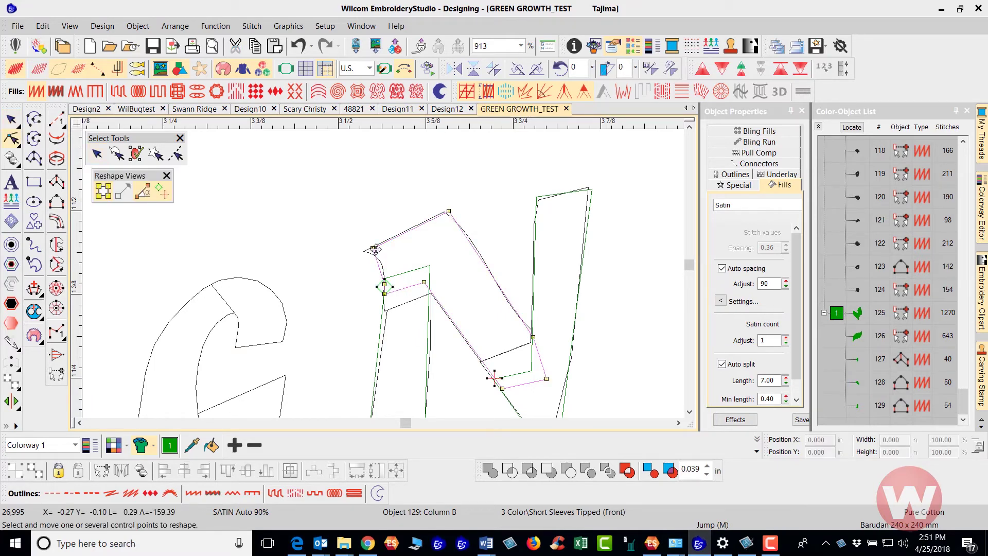
pyautogui.moveTo(374, 249); pyautogui.dragTo(385, 241)
pyautogui.press('s')
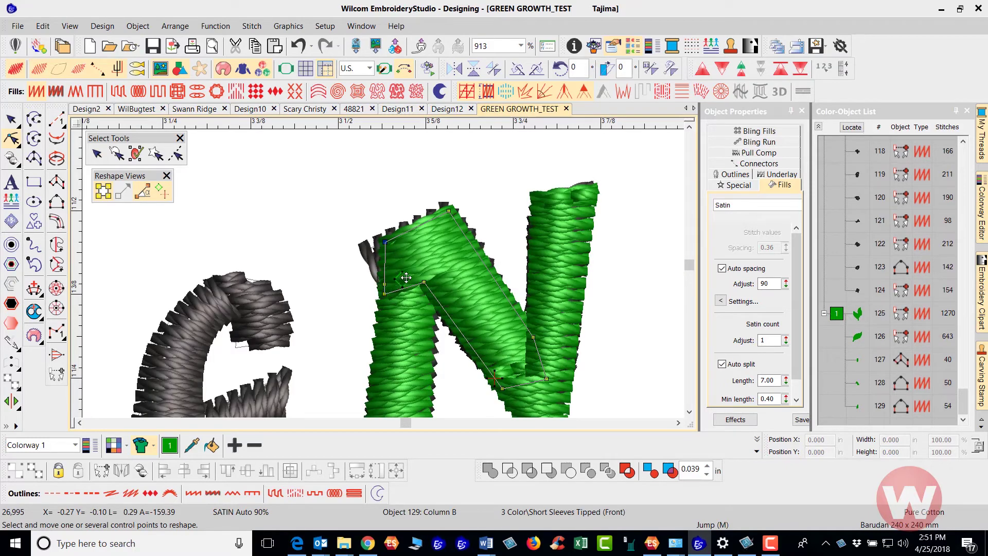
pyautogui.click(10, 120)
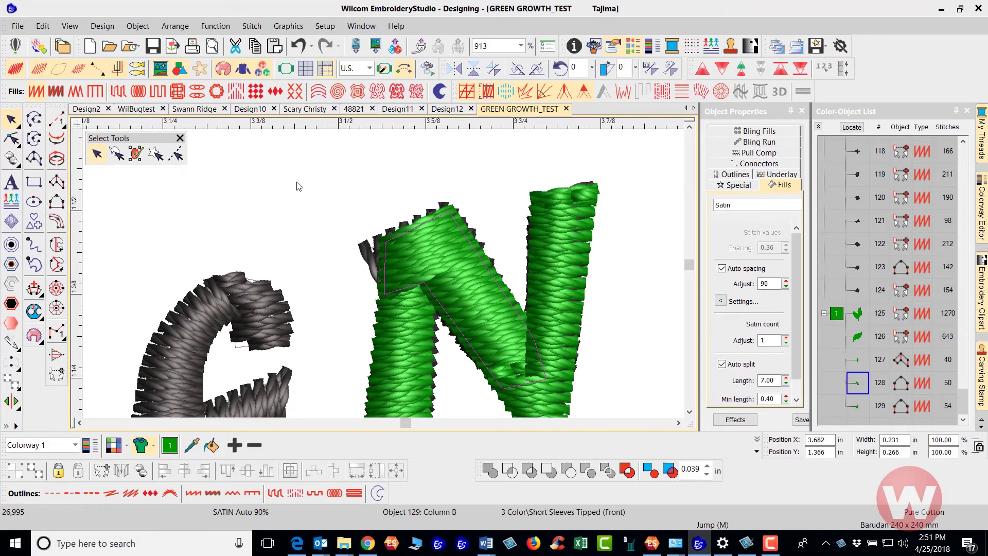
# Step: Delete the original auto-digitized black N, a branched object, from beneath the new green satin columns
pyautogui.scroll(-2, 461, 338)
pyautogui.press('Tab')
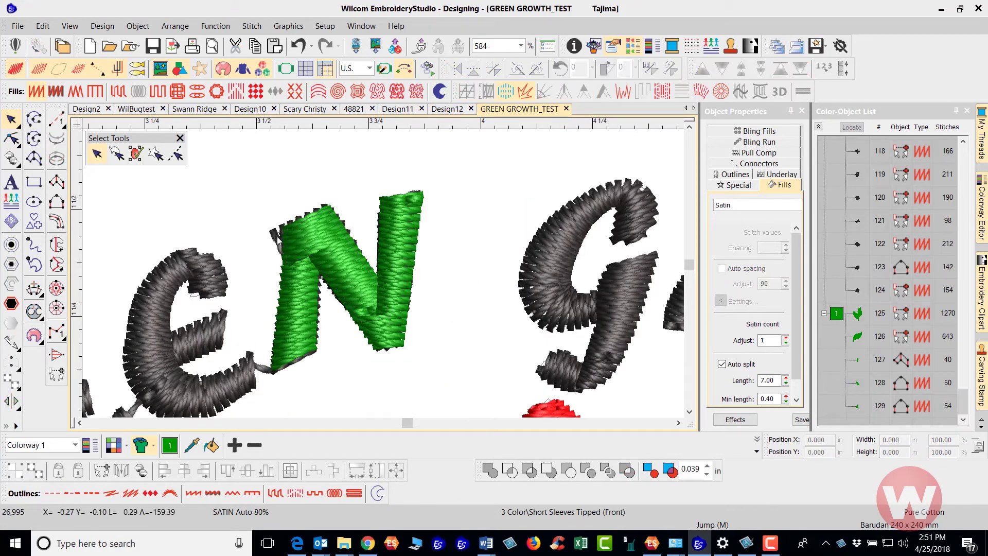
pyautogui.click(337, 267)
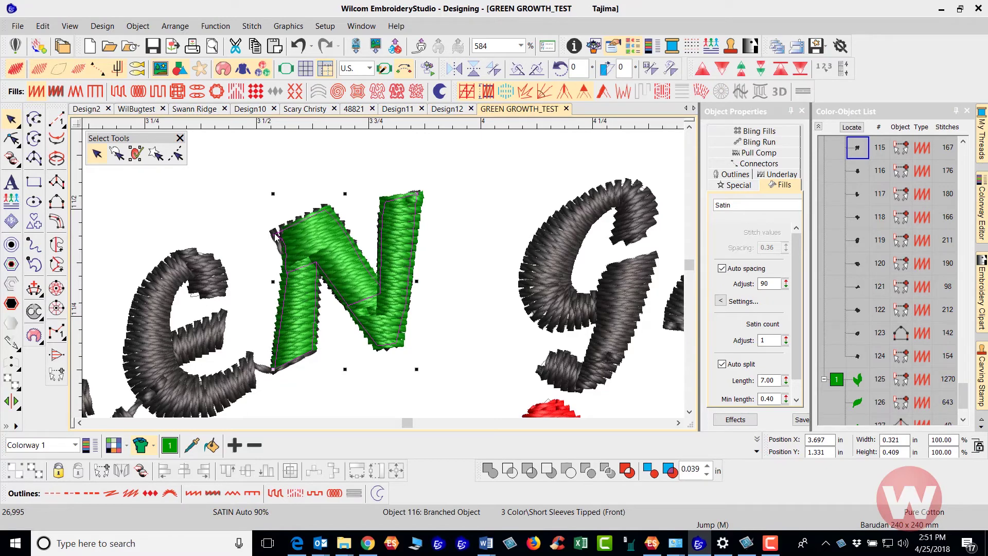
pyautogui.press('Delete')
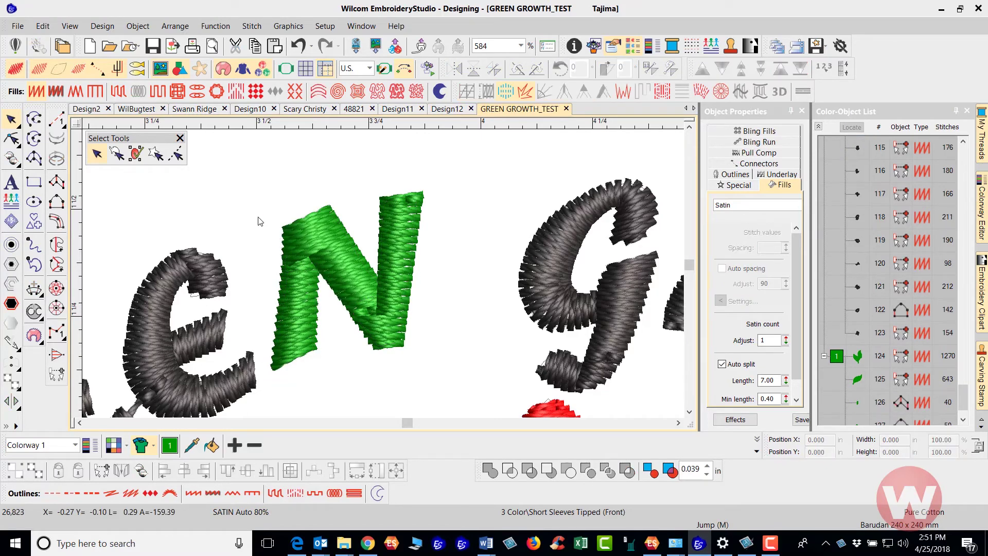
# Step: Recolor the three satin columns of the new N with black thread color 18
pyautogui.moveTo(407, 362); pyautogui.dragTo(458, 368)
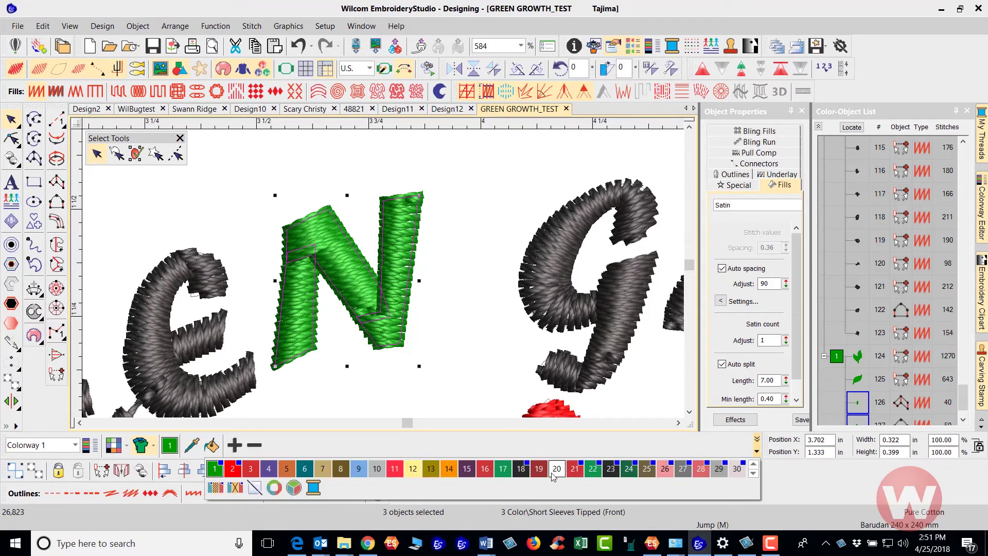
pyautogui.click(526, 471)
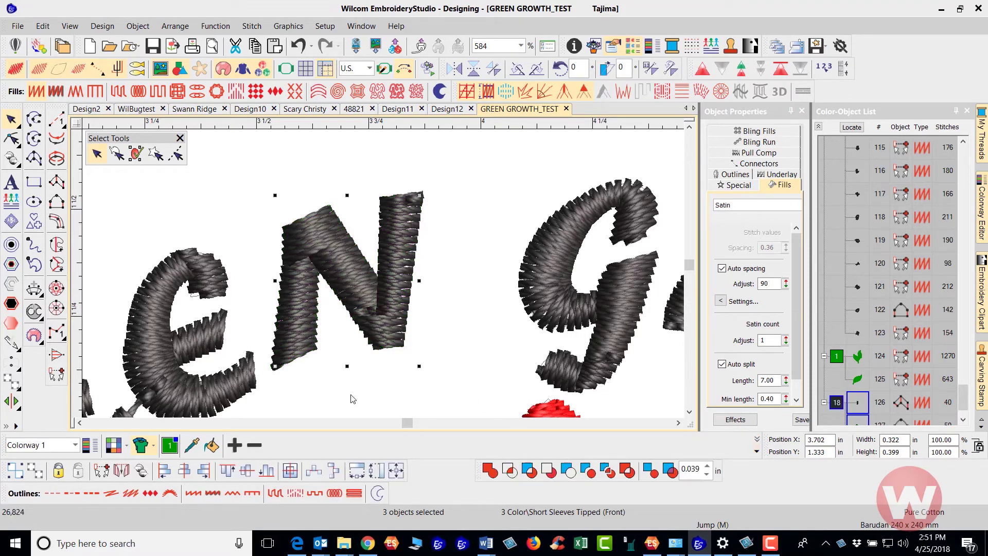
pyautogui.moveTo(964, 391); pyautogui.dragTo(964, 368)
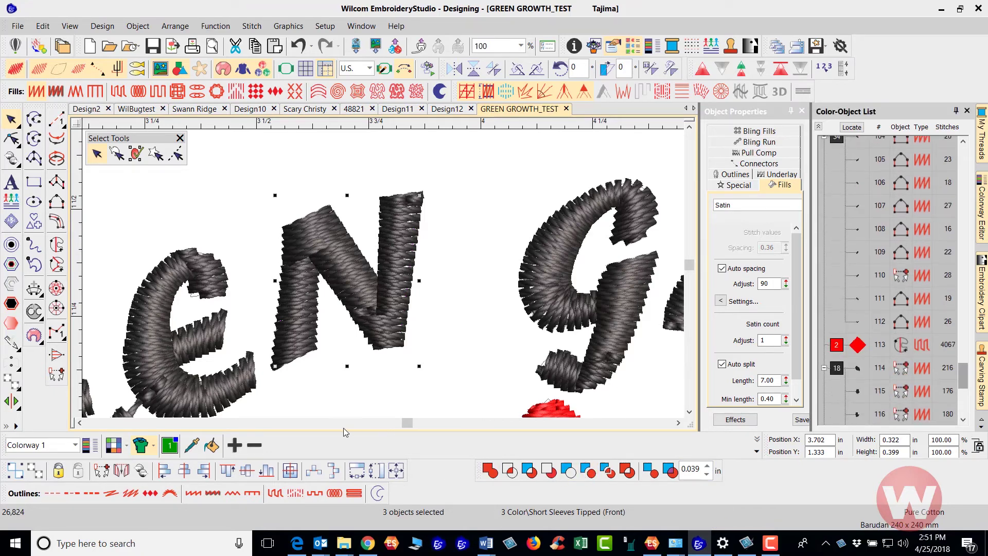
# Step: Remove the unused thread colors from the design palette and deselect the N
pyautogui.click(757, 451)
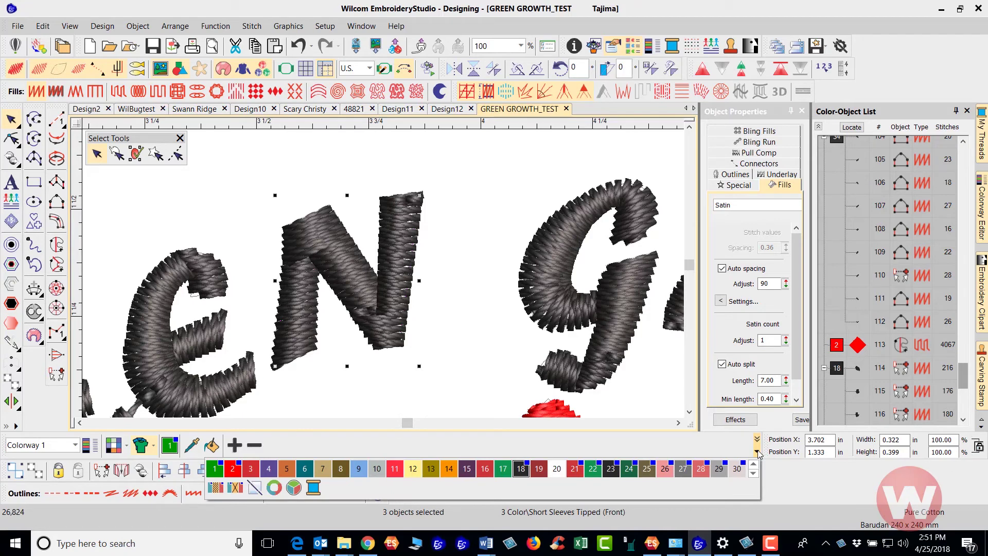
pyautogui.click(236, 489)
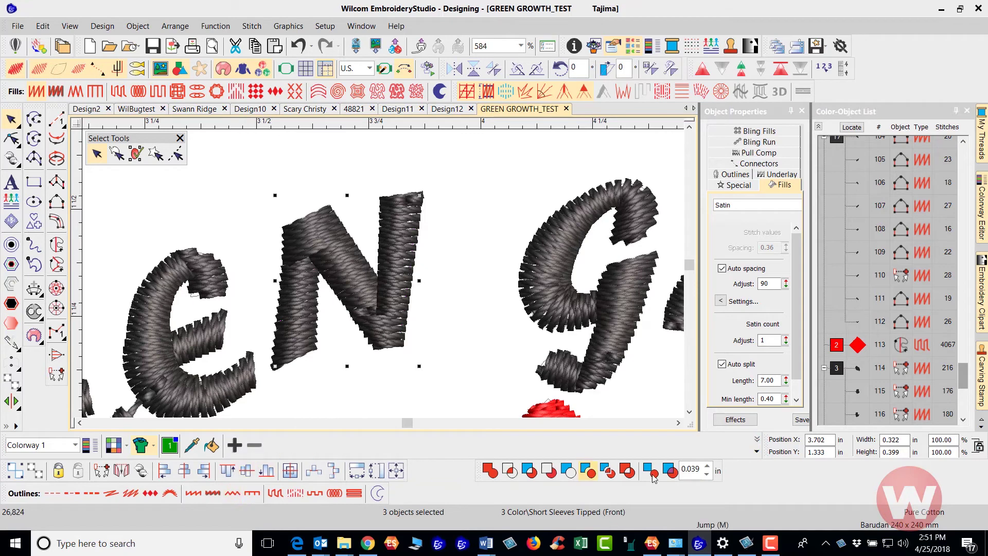
pyautogui.click(757, 451)
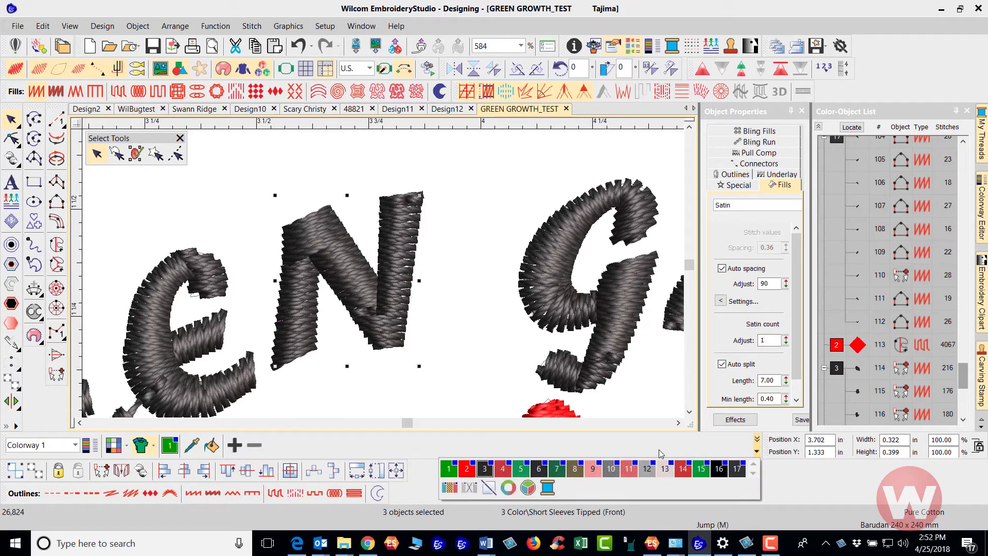
pyautogui.click(756, 451)
pyautogui.press('Escape')
# Step: Compare the new N with the neighbouring letters and group its three satin columns into one object
pyautogui.scroll(-4, 367, 283)
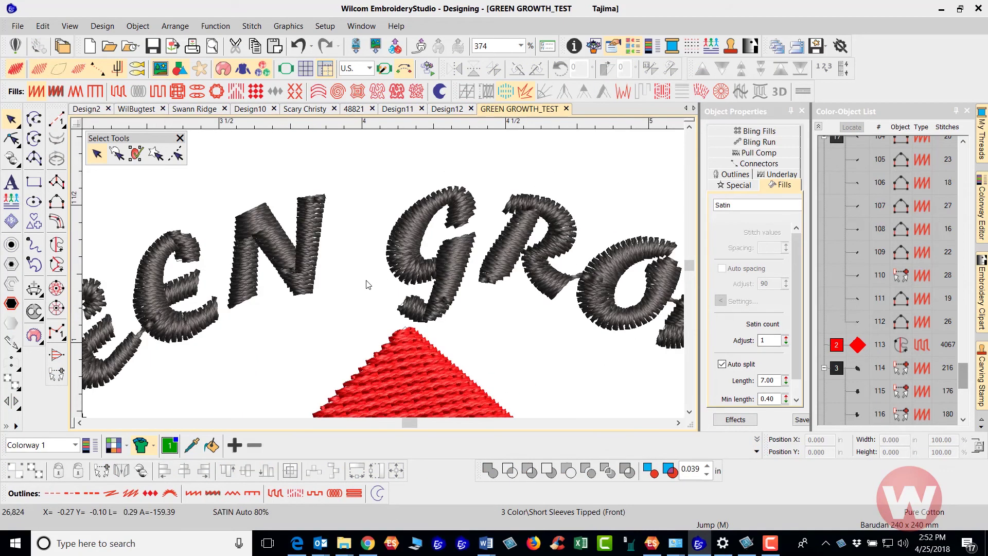
pyautogui.scroll(-1, 383, 276)
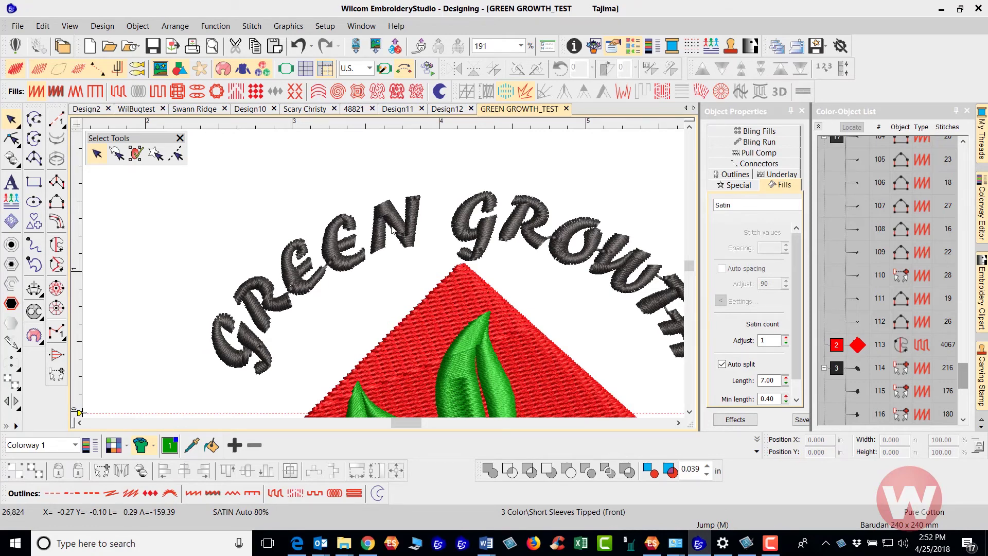
pyautogui.scroll(2, 391, 229)
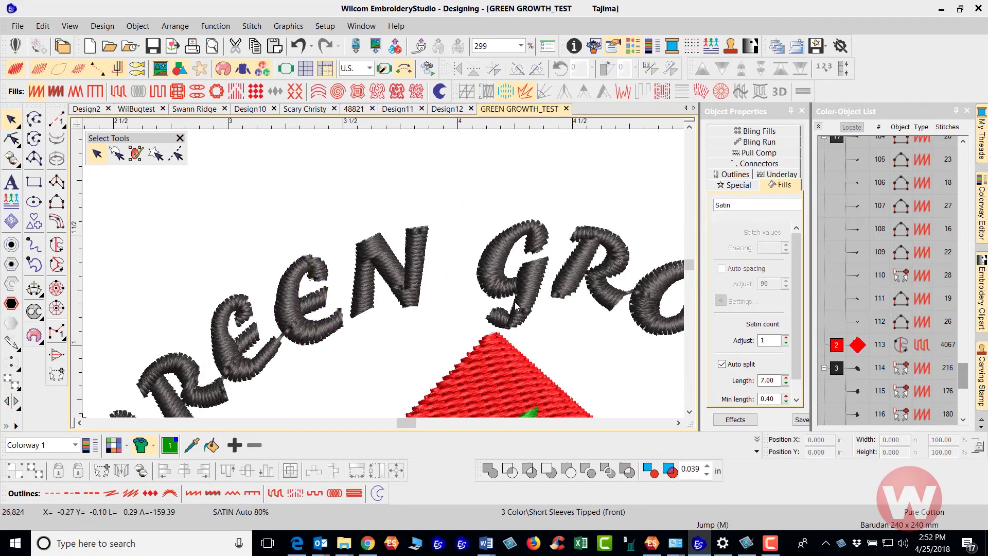
pyautogui.scroll(-2, 507, 339)
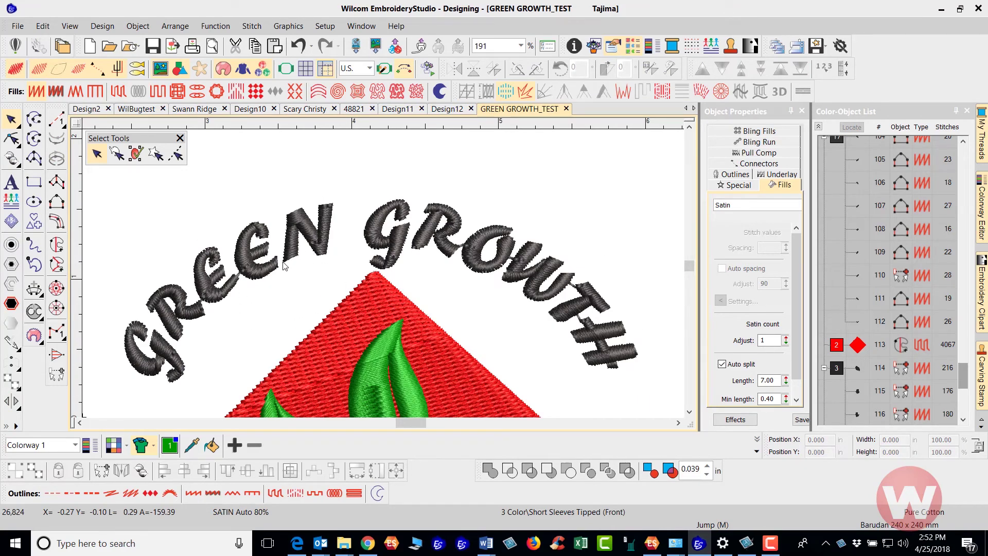
pyautogui.click(327, 211)
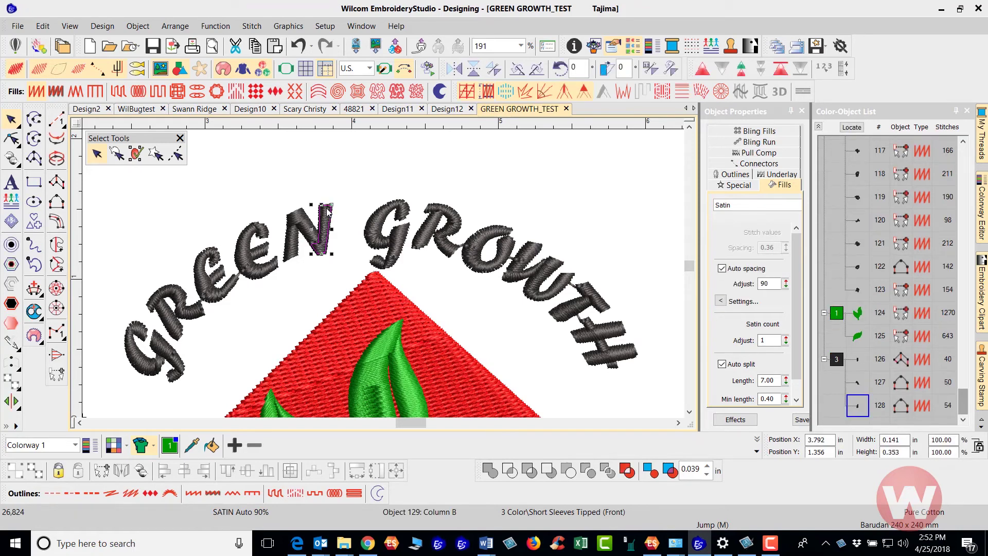
pyautogui.click(302, 202)
pyautogui.moveTo(272, 197); pyautogui.dragTo(355, 273)
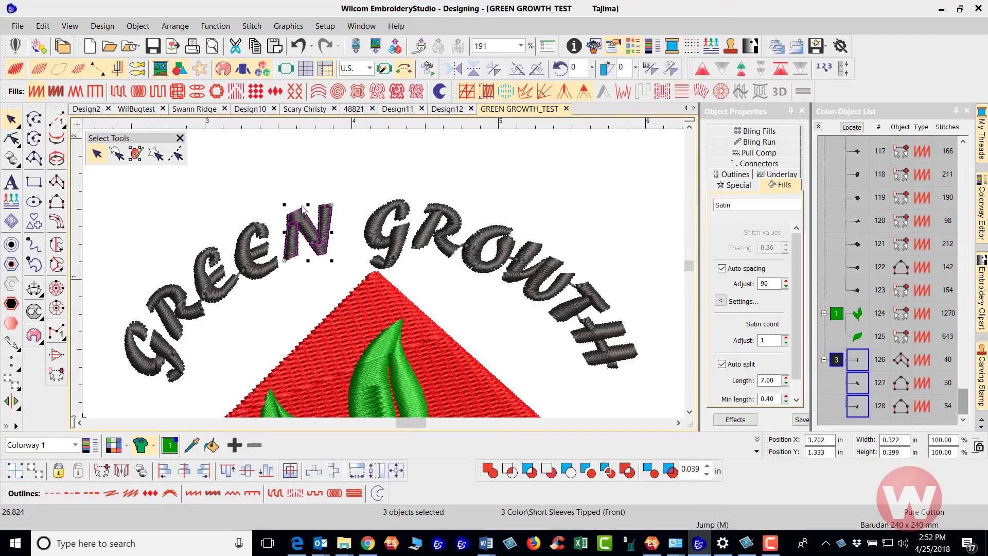
pyautogui.click(15, 471)
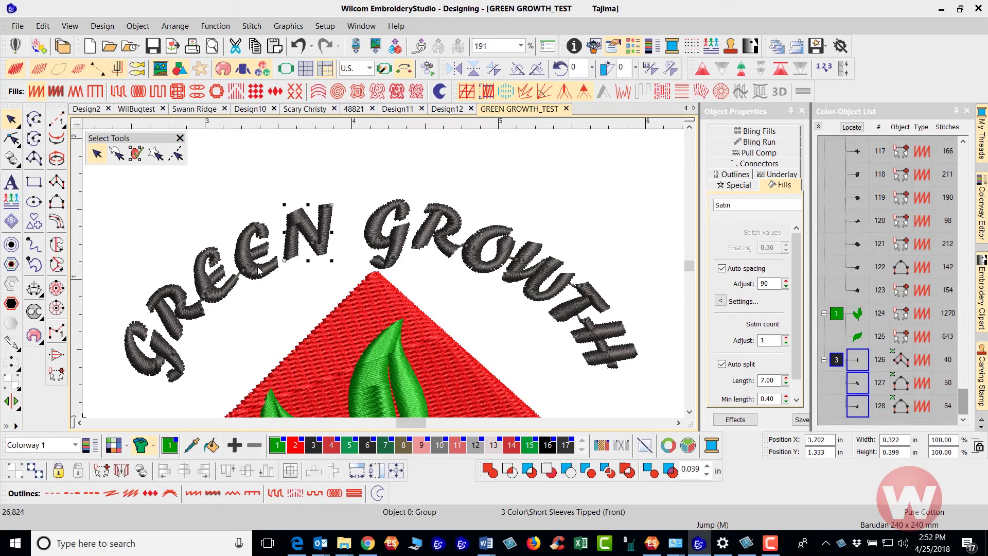
pyautogui.keyDown('ctrl'); pyautogui.click(259, 262); pyautogui.keyUp('ctrl')
pyautogui.keyDown('ctrl'); pyautogui.click(215, 284); pyautogui.keyUp('ctrl')
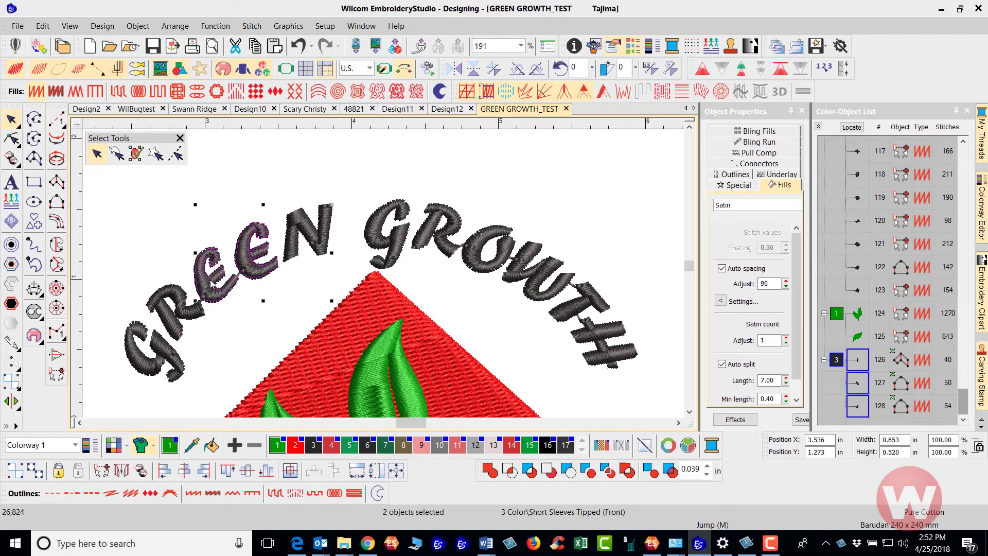
pyautogui.keyDown('ctrl'); pyautogui.click(183, 323); pyautogui.keyUp('ctrl')
pyautogui.keyDown('ctrl'); pyautogui.click(157, 367); pyautogui.keyUp('ctrl')
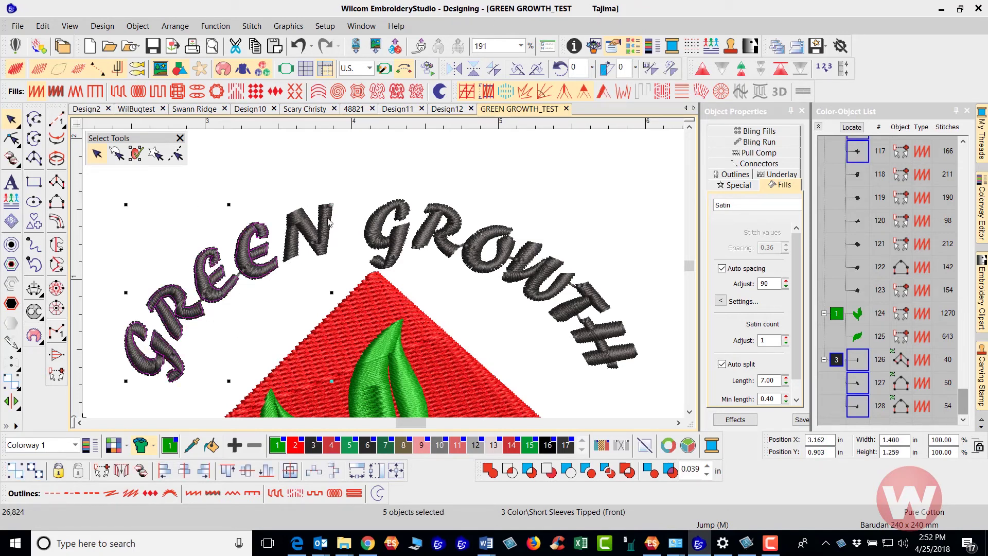
# Step: Resequence the letters of GREEN by selection order, from the grouped N back through E, E and R to the G
pyautogui.click(308, 229)
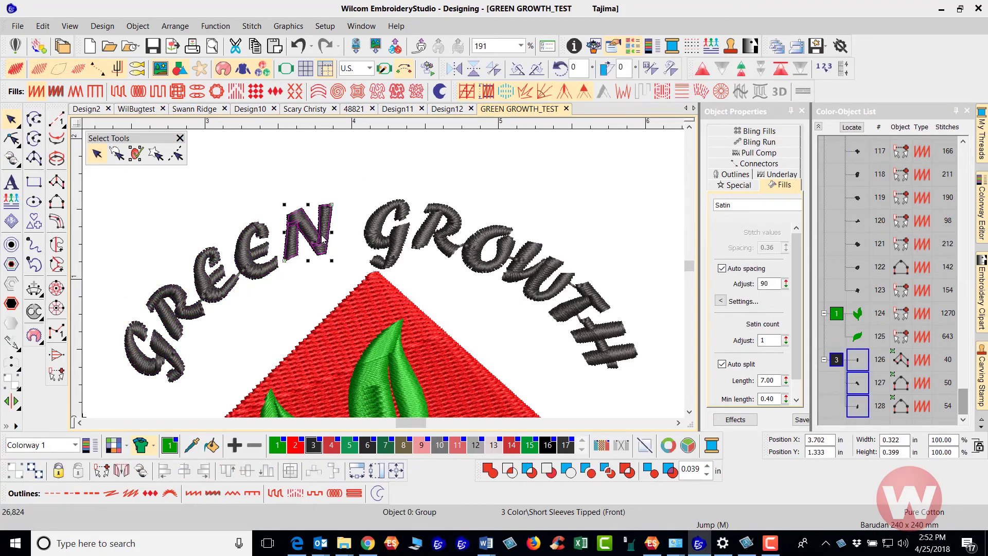
pyautogui.keyDown('ctrl'); pyautogui.click(267, 274); pyautogui.keyUp('ctrl')
pyautogui.keyDown('ctrl'); pyautogui.click(218, 282); pyautogui.keyUp('ctrl')
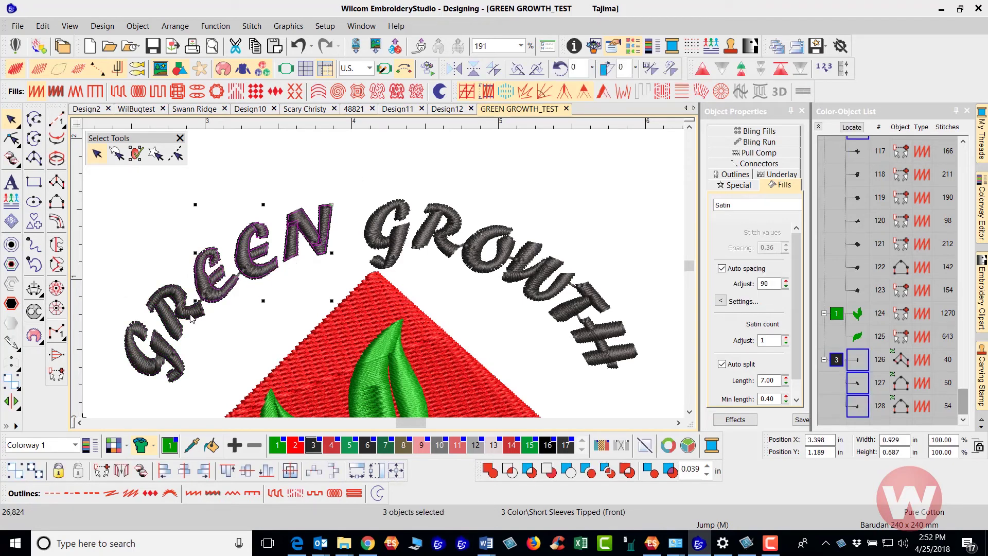
pyautogui.keyDown('ctrl'); pyautogui.click(170, 335); pyautogui.keyUp('ctrl')
pyautogui.keyDown('ctrl'); pyautogui.click(165, 348); pyautogui.keyUp('ctrl')
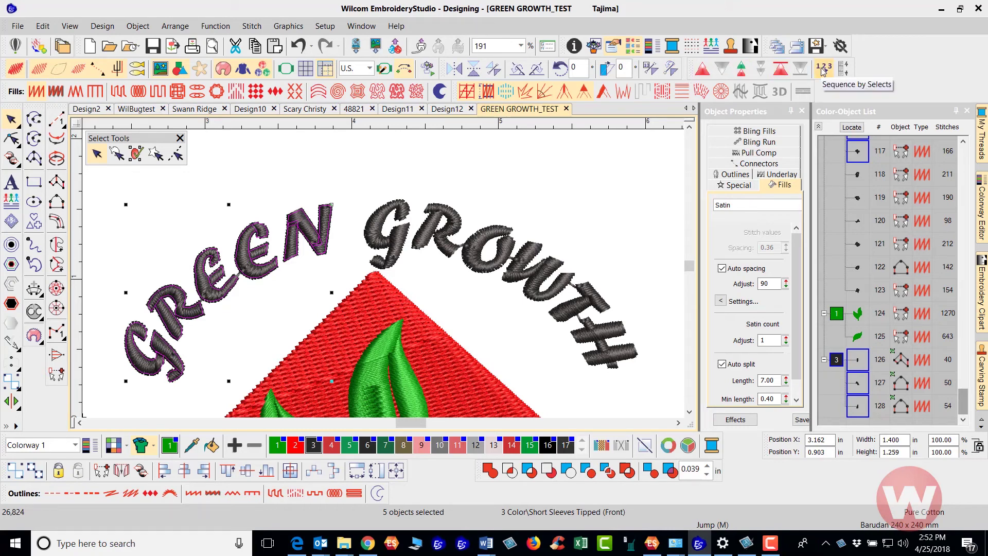
pyautogui.click(804, 71)
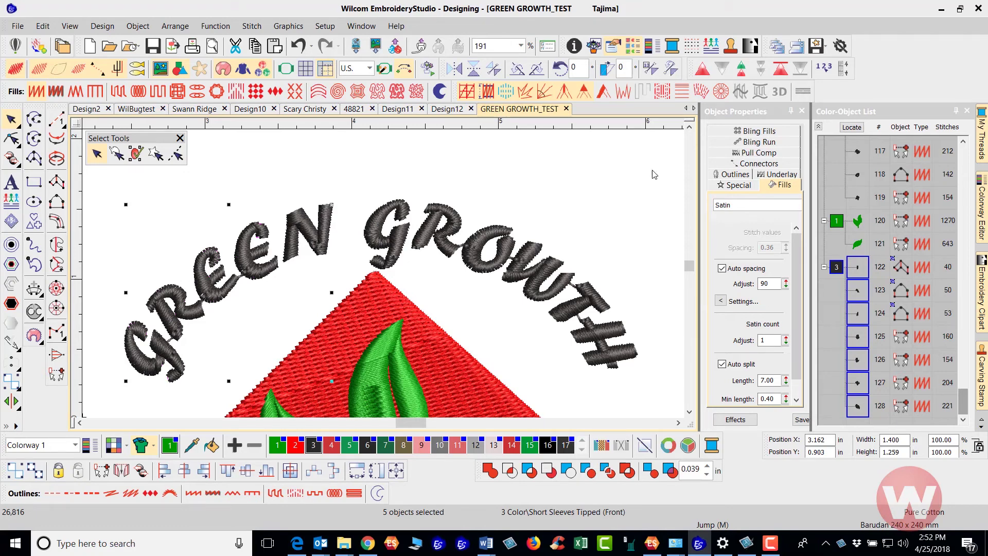
pyautogui.click(484, 213)
# Step: Resequence the letters of GROWTH by selection order, from the G through R, O, W and T to the H
pyautogui.click(384, 239)
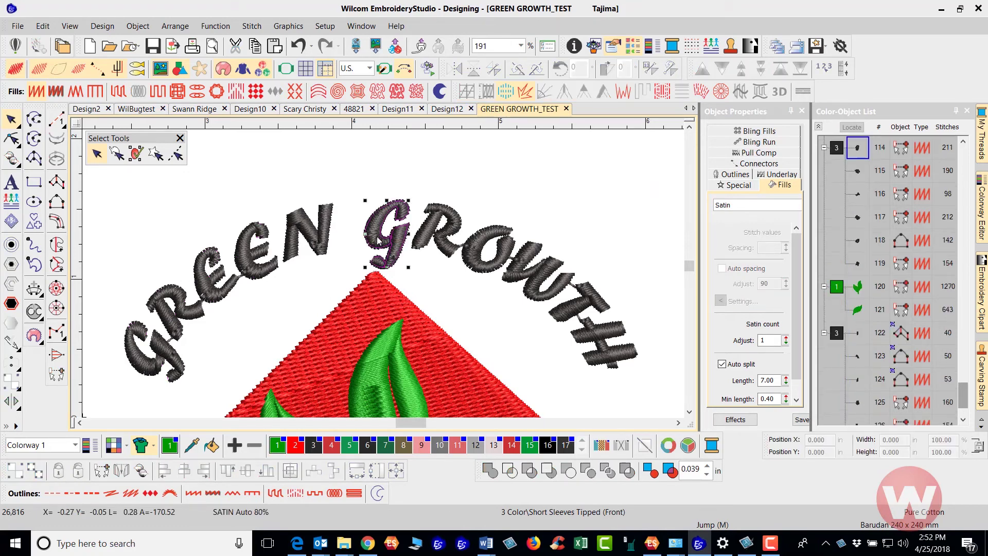
pyautogui.keyDown('ctrl'); pyautogui.click(452, 227); pyautogui.keyUp('ctrl')
pyautogui.keyDown('ctrl'); pyautogui.click(491, 241); pyautogui.keyUp('ctrl')
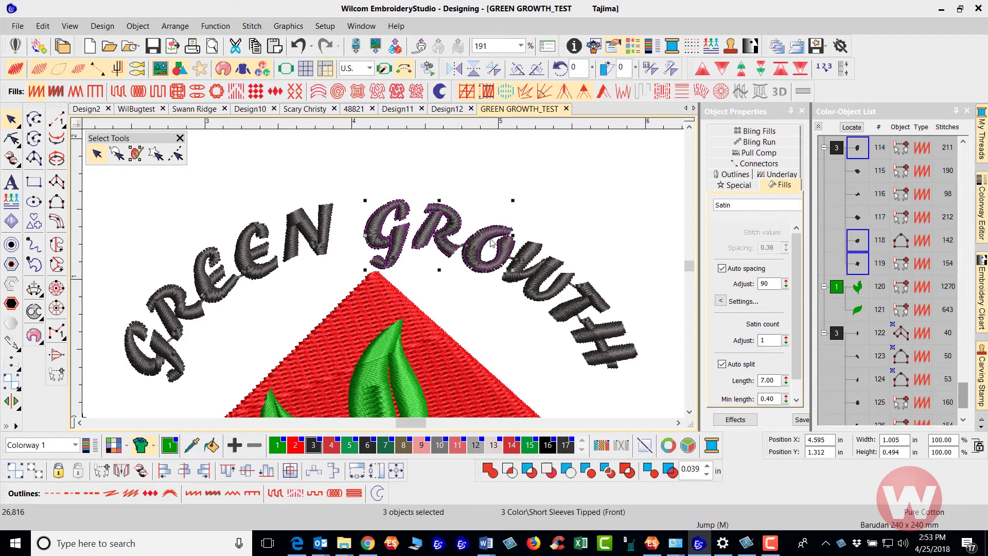
pyautogui.keyDown('ctrl'); pyautogui.click(528, 253); pyautogui.keyUp('ctrl')
pyautogui.keyDown('ctrl'); pyautogui.click(593, 297); pyautogui.keyUp('ctrl')
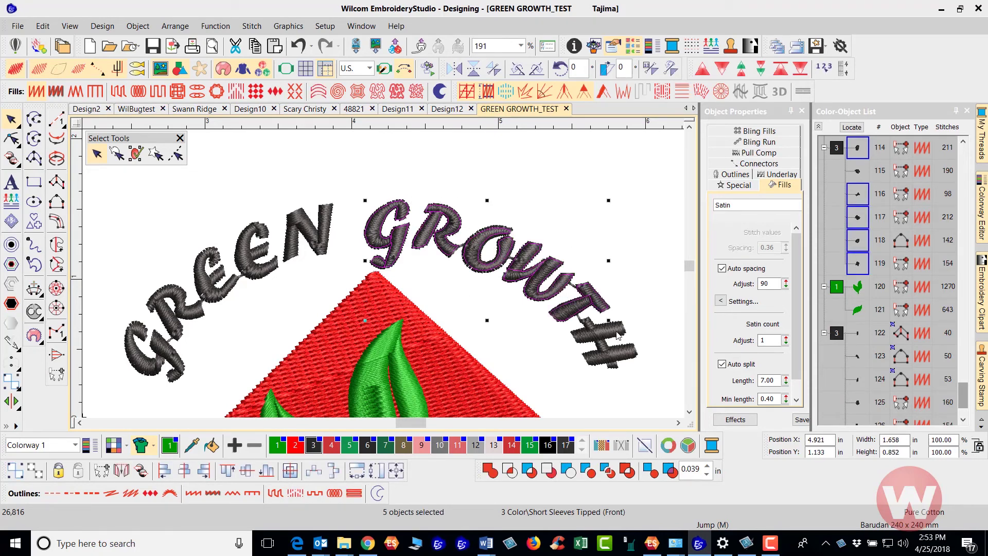
pyautogui.keyDown('ctrl'); pyautogui.click(617, 335); pyautogui.keyUp('ctrl')
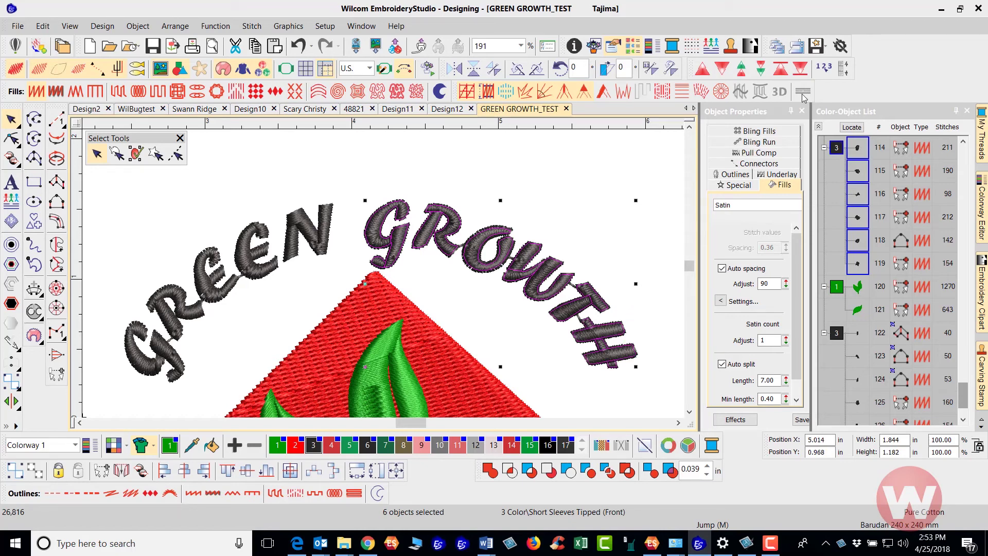
pyautogui.click(823, 67)
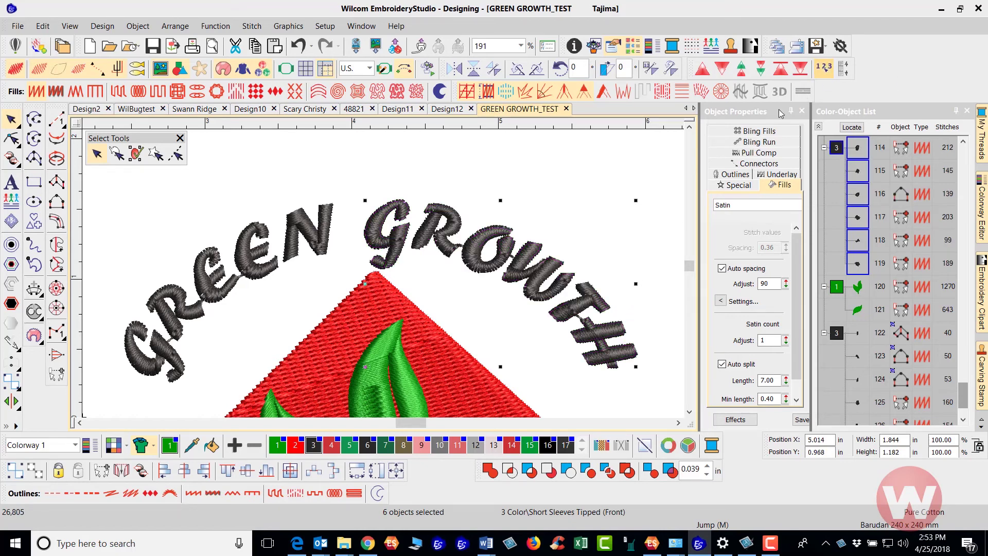
pyautogui.click(535, 205)
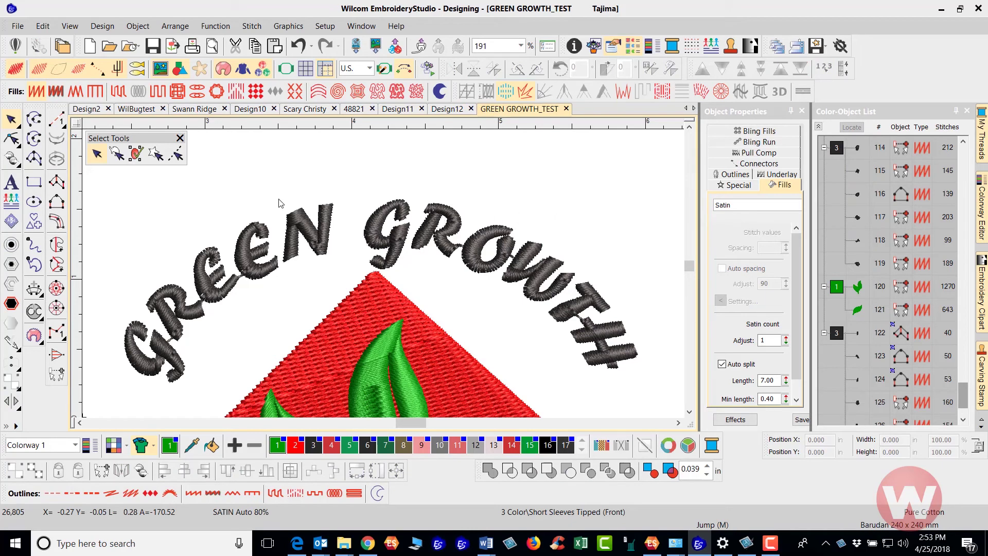
# Step: Reshape the red diamond fill by moving its stitch entry and exit points to opposite ends, at the top and bottom corners
pyautogui.scroll(-5, 360, 267)
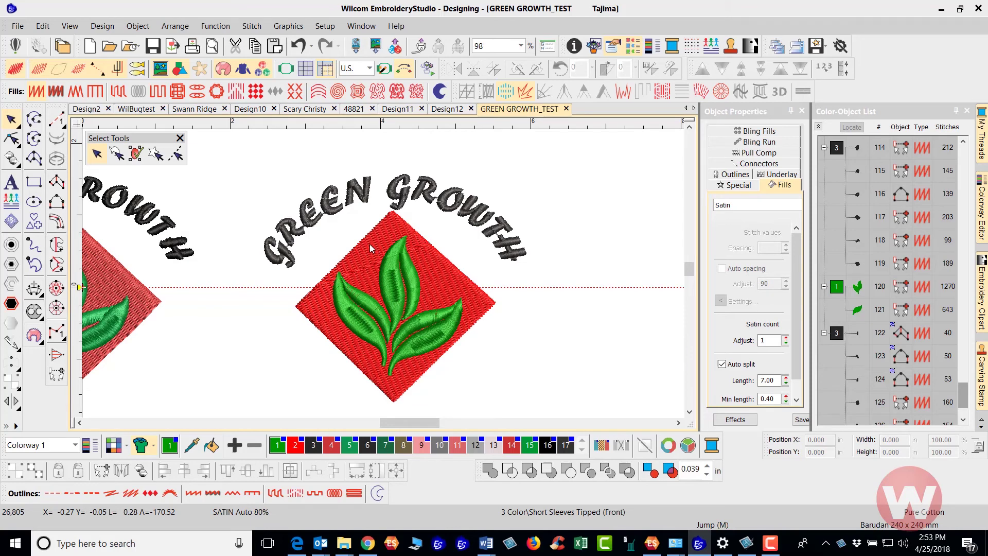
pyautogui.click(369, 244)
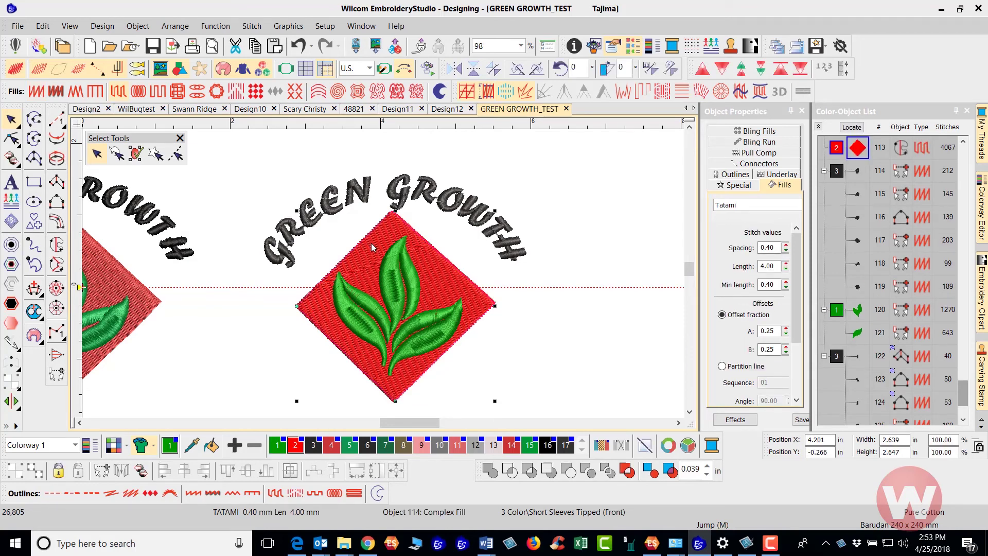
pyautogui.press('h')
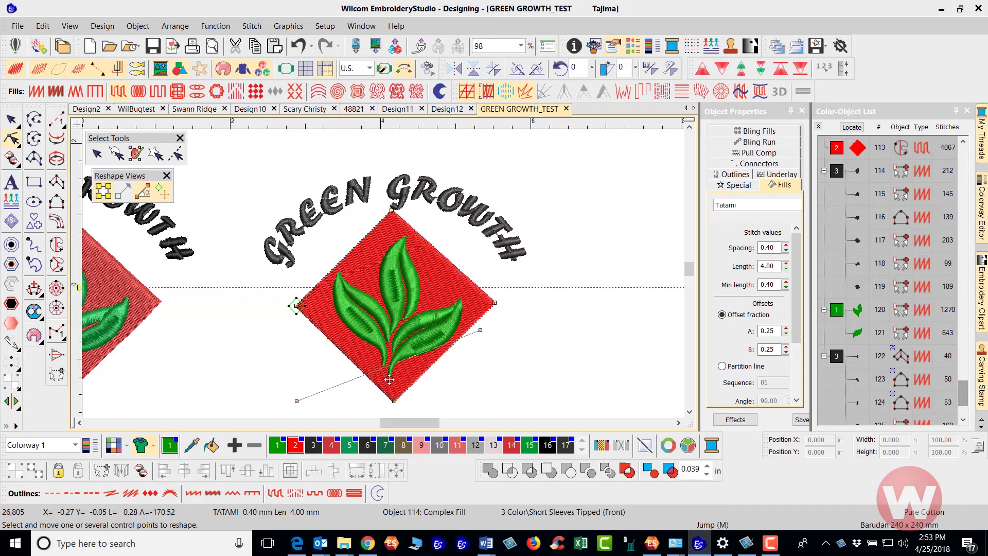
pyautogui.click(393, 397)
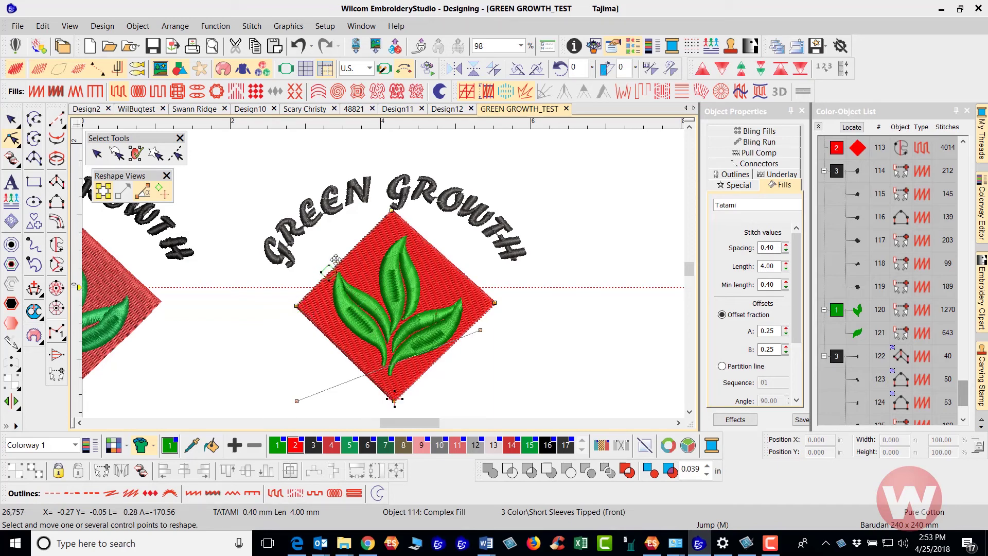
pyautogui.moveTo(356, 227); pyautogui.dragTo(393, 222)
pyautogui.moveTo(392, 395); pyautogui.dragTo(393, 400)
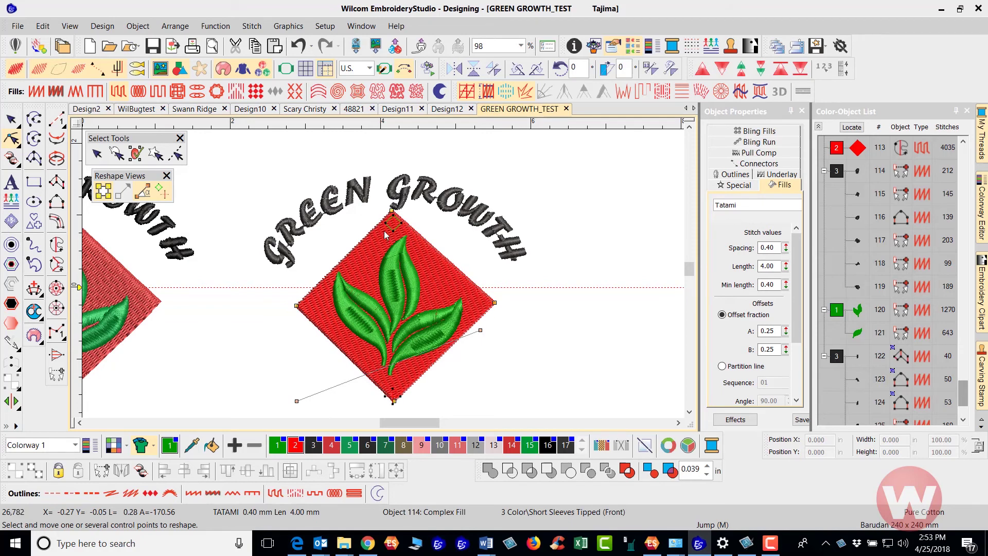
pyautogui.click(11, 119)
pyautogui.click(245, 161)
# Step: Save the design as a new EMB file named GREEN GROWTH_TEST_2 in the EMBROIDERY FILES FROM TRAINING VIDEOS folder
pyautogui.scroll(4, 383, 280)
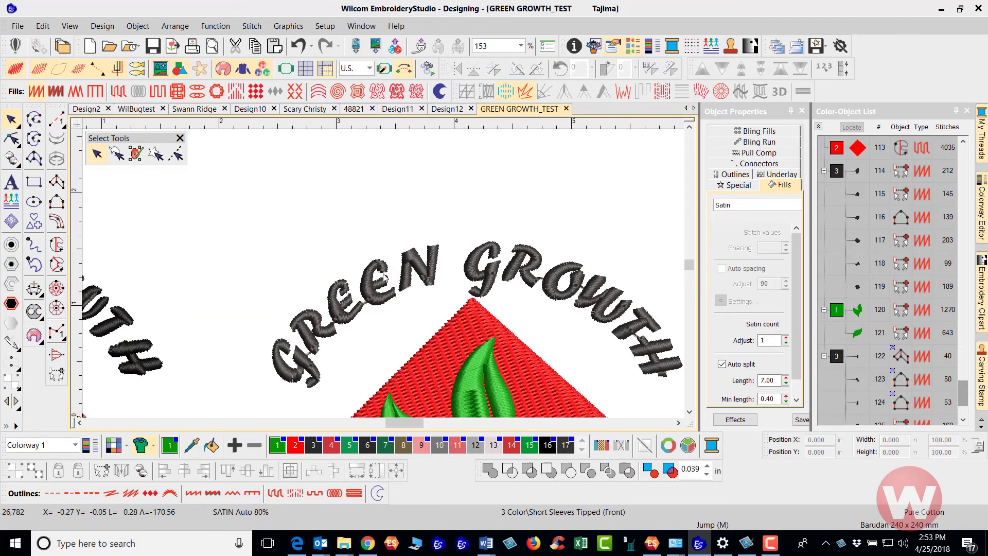
pyautogui.scroll(-2, 384, 278)
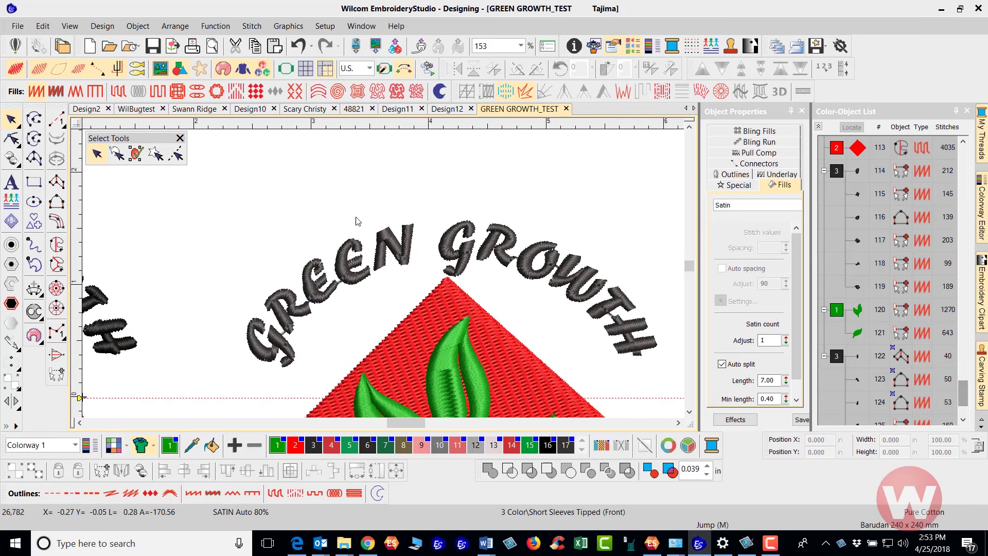
pyautogui.click(18, 27)
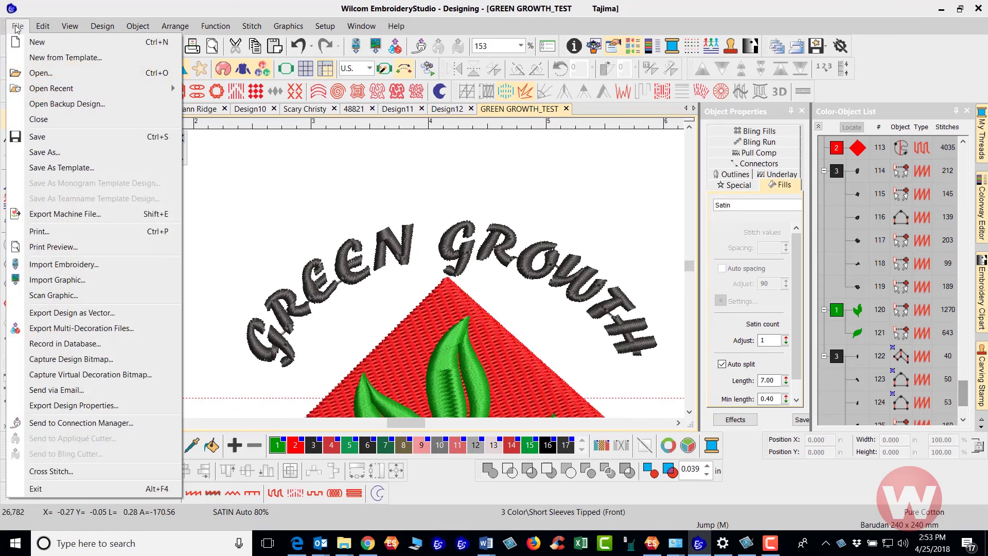
pyautogui.click(54, 154)
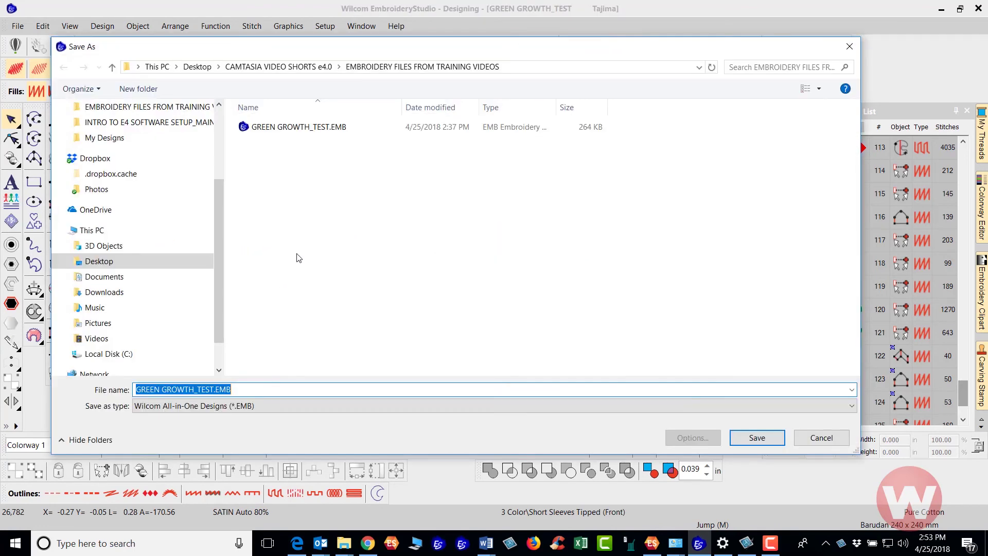
pyautogui.click(249, 394)
pyautogui.press('BackSpace')
pyautogui.press('BackSpace')
pyautogui.press('BackSpace')
pyautogui.press('BackSpace')
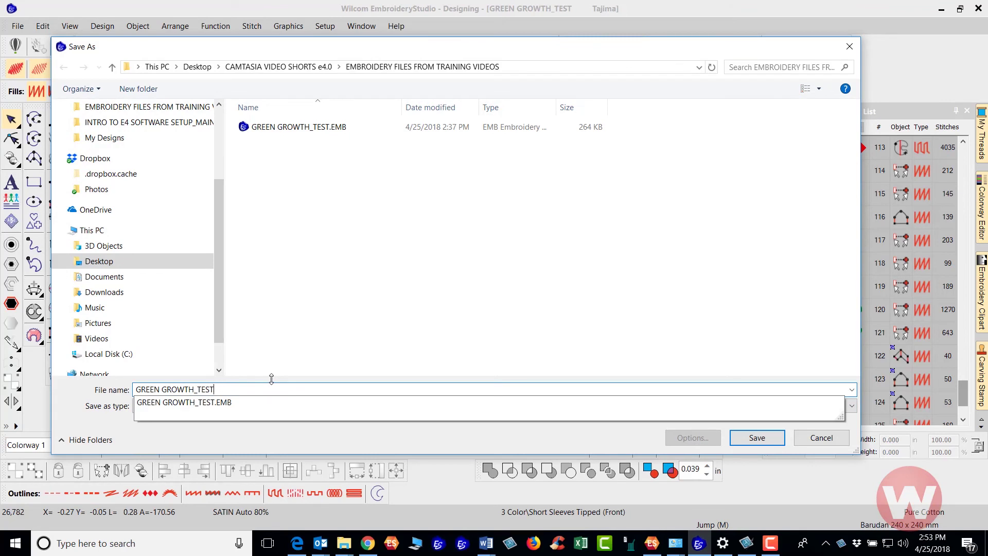
pyautogui.write('_')
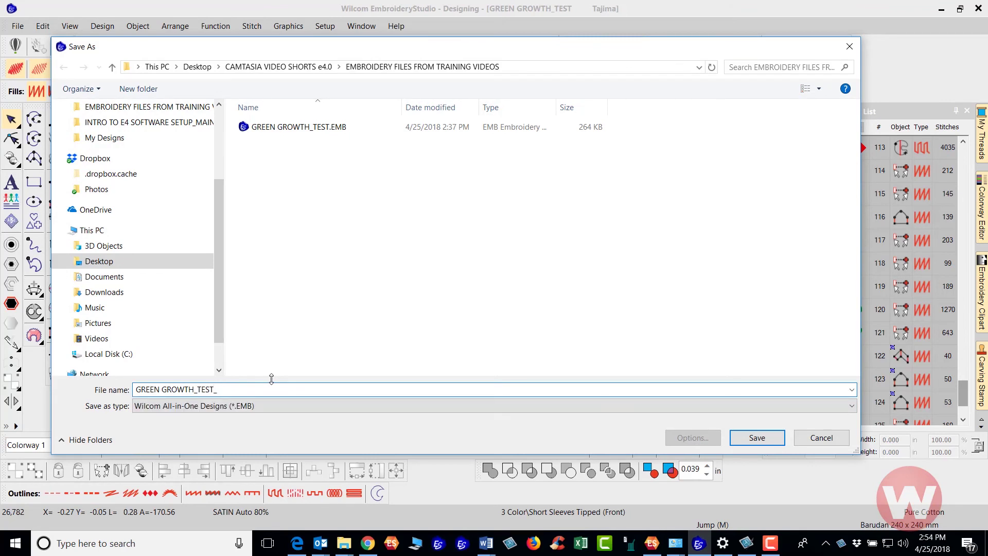
pyautogui.write('2')
pyautogui.click(743, 437)
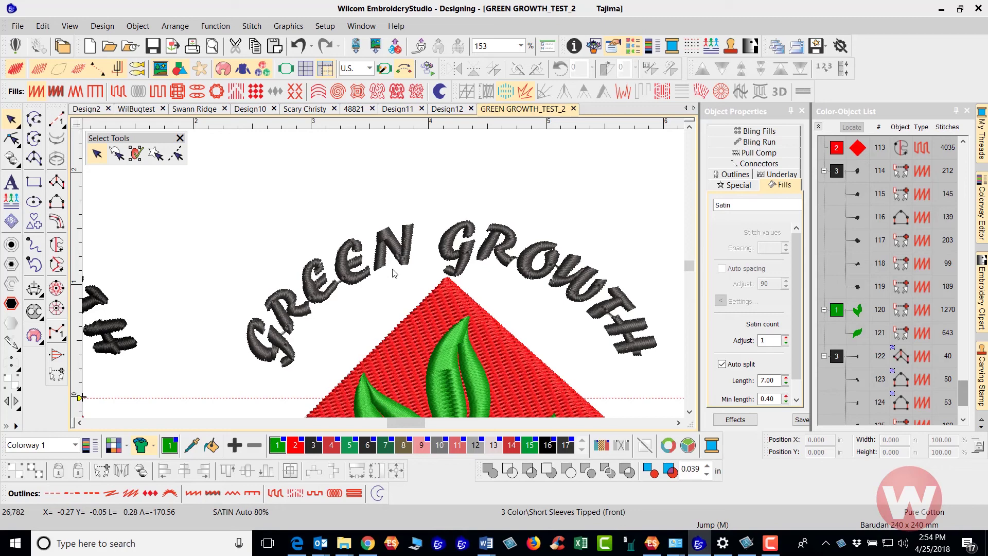
# Step: Compare the three Green Growth logos side by side at a reduced scale
pyautogui.press('1')
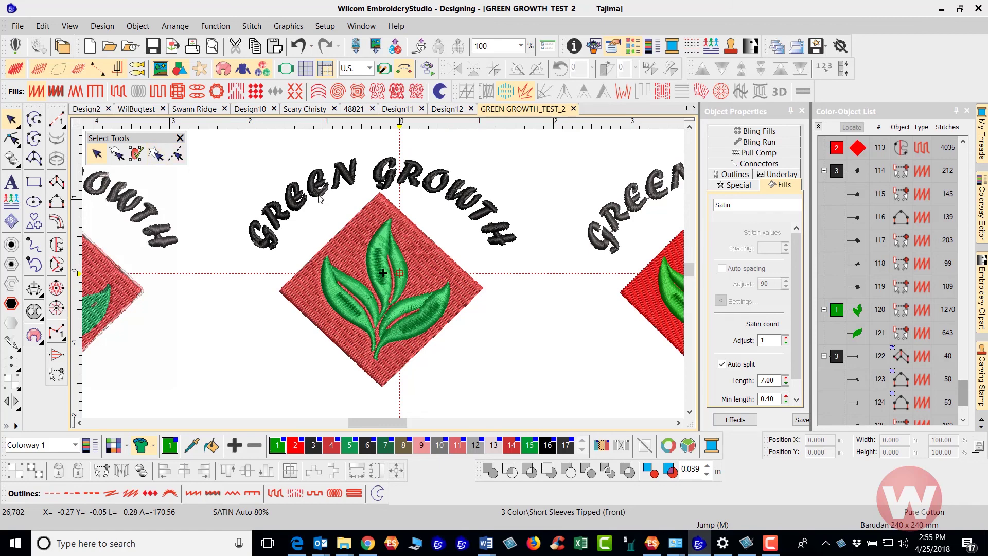
pyautogui.scroll(-2, 396, 281)
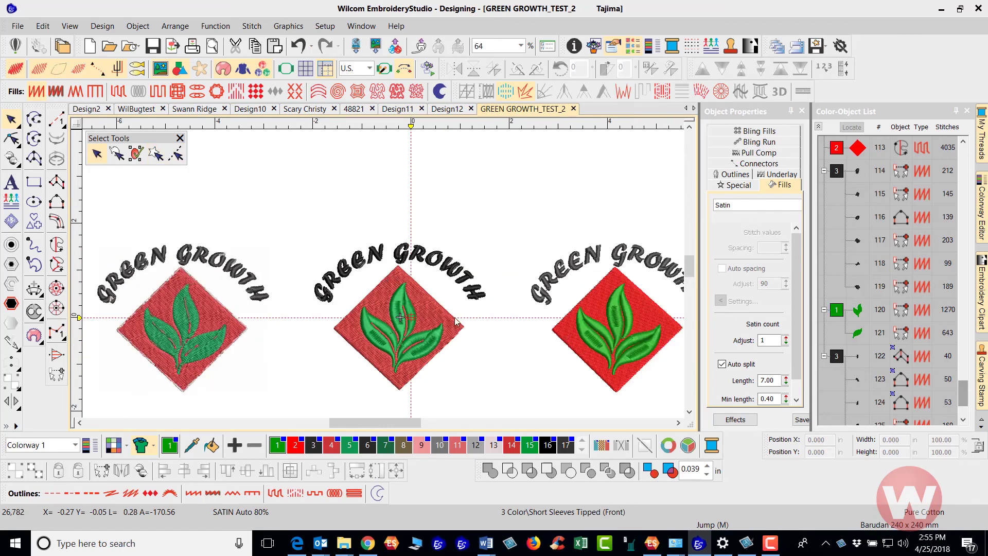